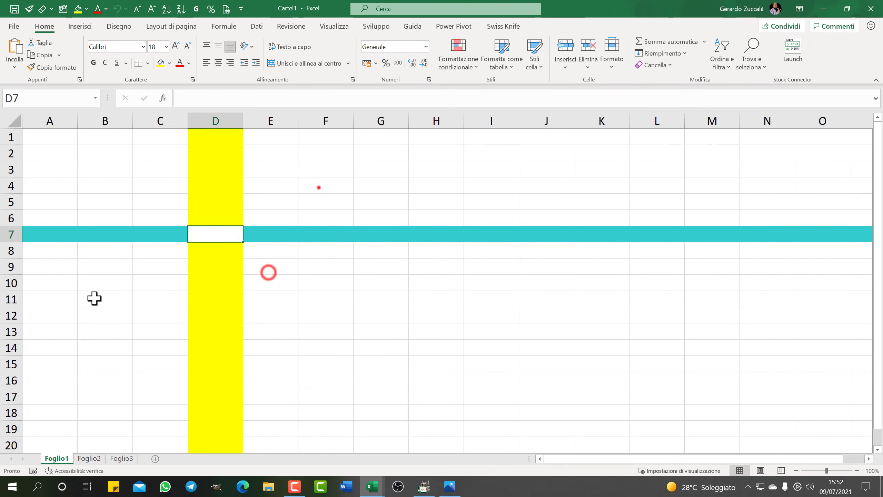
# Test the highlight on Foglio1 by selecting cells F4, D10, F12, F6, D4, E10, C7, D8, E5 and C8.
pyautogui.click(318, 187)
pyautogui.click(188, 288)
pyautogui.click(331, 319)
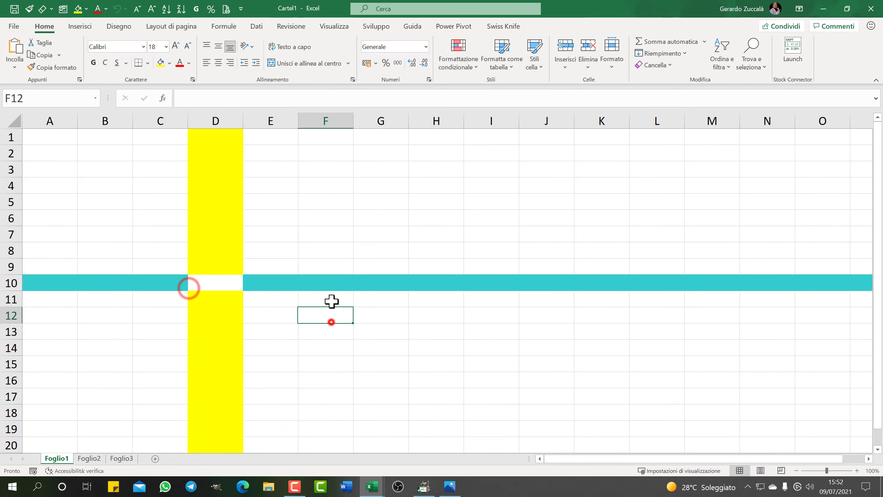
pyautogui.click(325, 210)
pyautogui.click(199, 191)
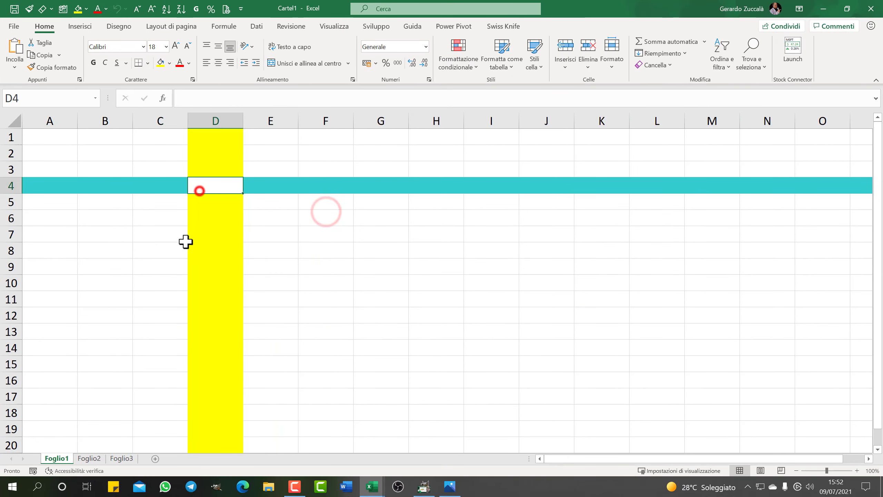
pyautogui.click(289, 277)
pyautogui.click(162, 239)
pyautogui.click(319, 188)
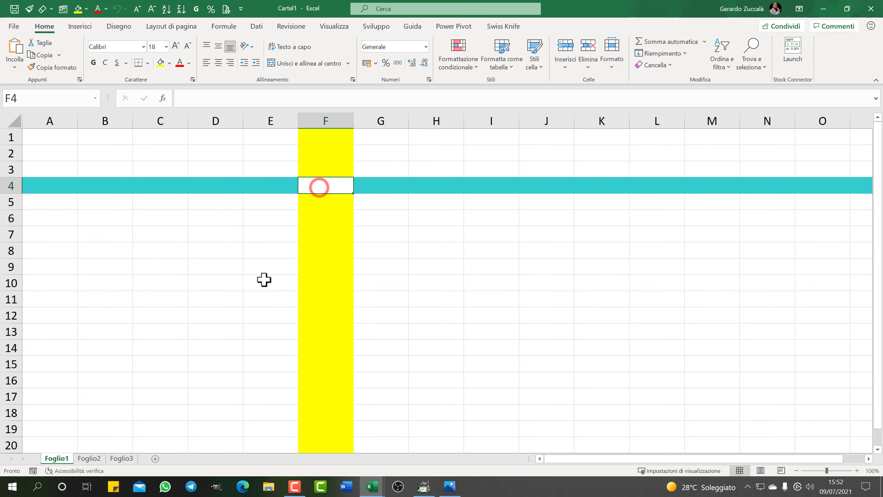
pyautogui.click(230, 276)
pyautogui.click(145, 228)
pyautogui.click(219, 254)
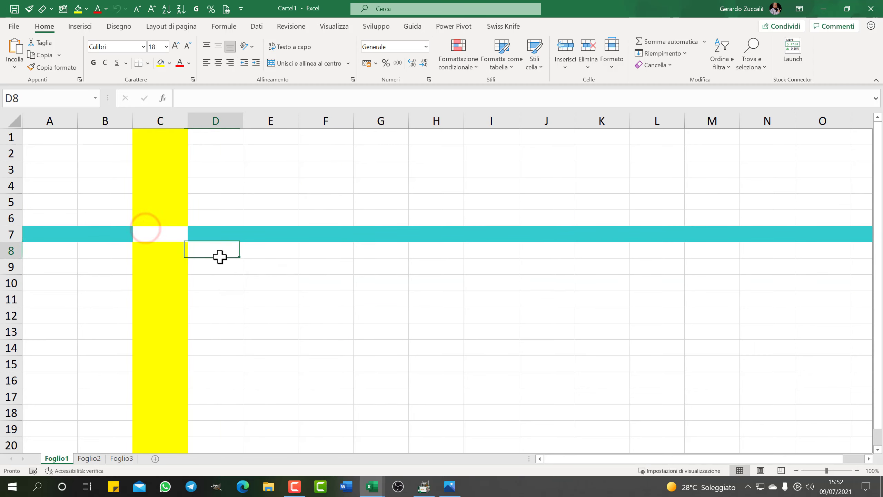
pyautogui.click(282, 207)
pyautogui.click(164, 255)
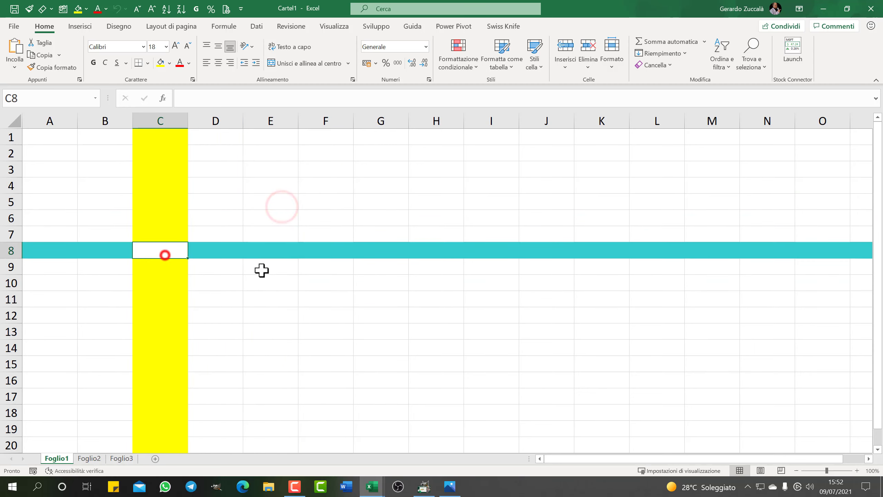
pyautogui.click(280, 280)
# Select the range D3:F12, then test cells D4, D7, F9, C5, D10, F12, E6 and C8.
pyautogui.moveTo(221, 185)
pyautogui.mouseDown()
pyautogui.moveTo(305, 310)
pyautogui.moveTo(335, 325)
pyautogui.mouseUp()
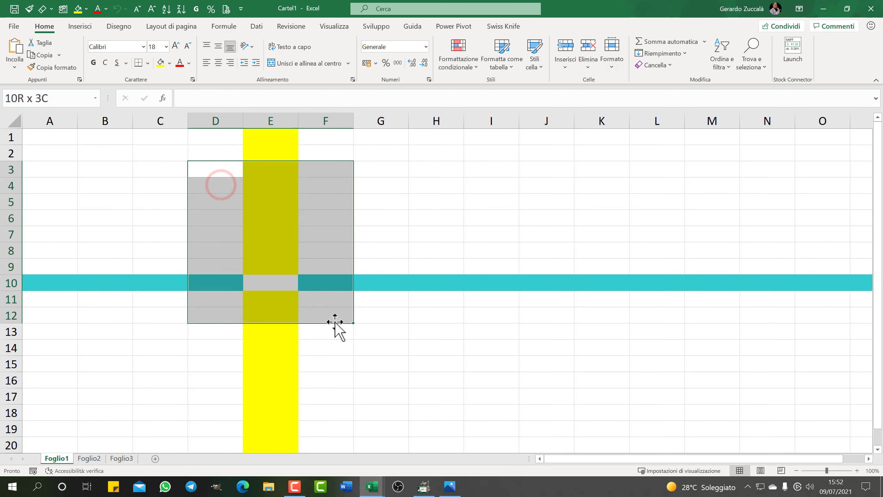
pyautogui.click(231, 191)
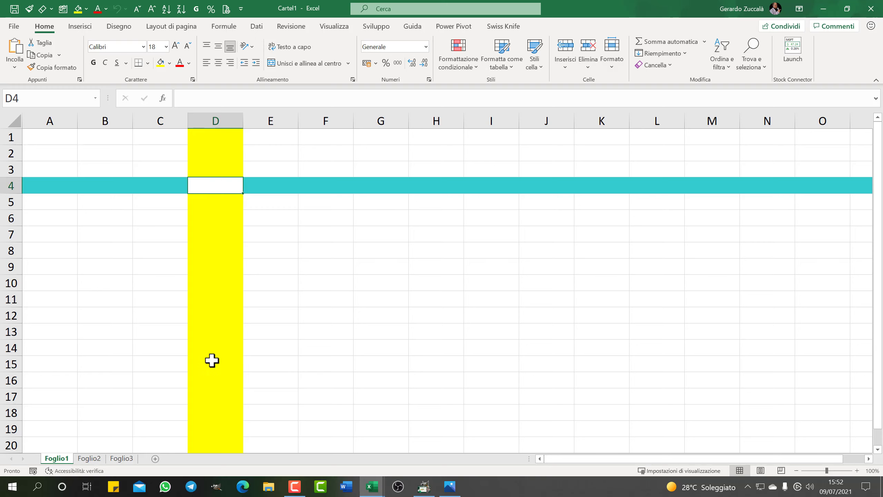
pyautogui.click(215, 233)
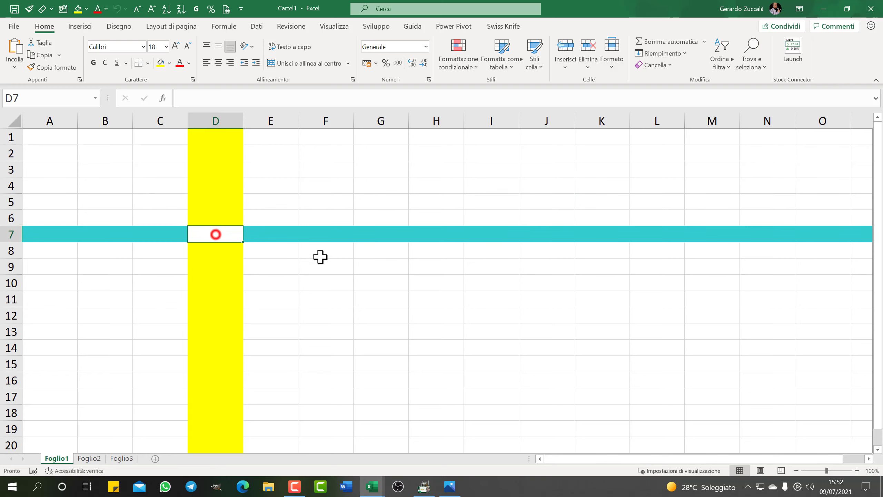
pyautogui.click(320, 271)
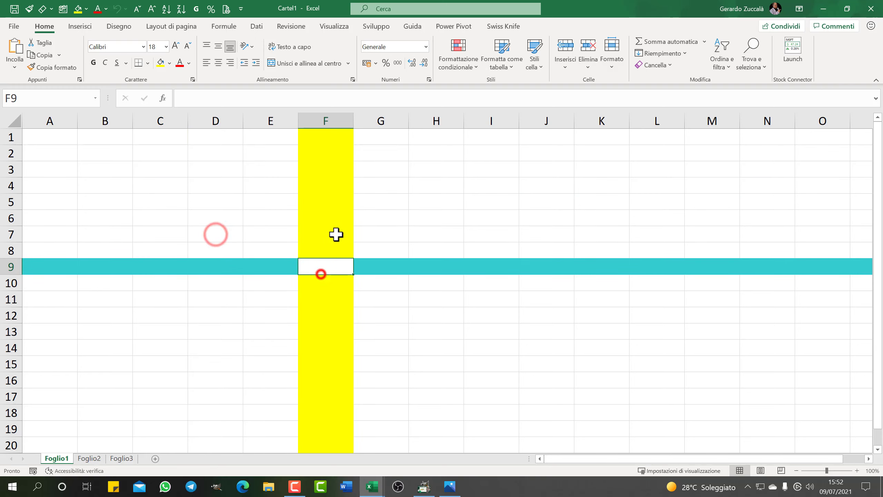
pyautogui.click(182, 199)
pyautogui.click(212, 278)
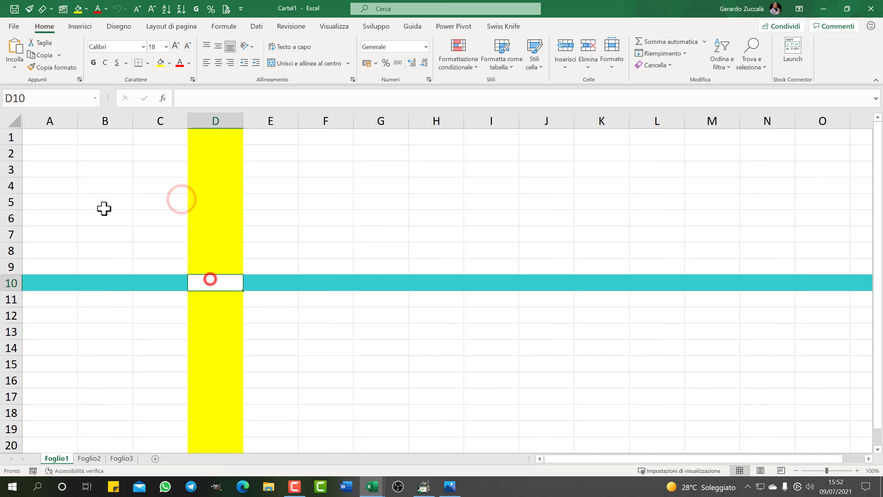
pyautogui.click(317, 318)
pyautogui.click(279, 213)
pyautogui.click(171, 255)
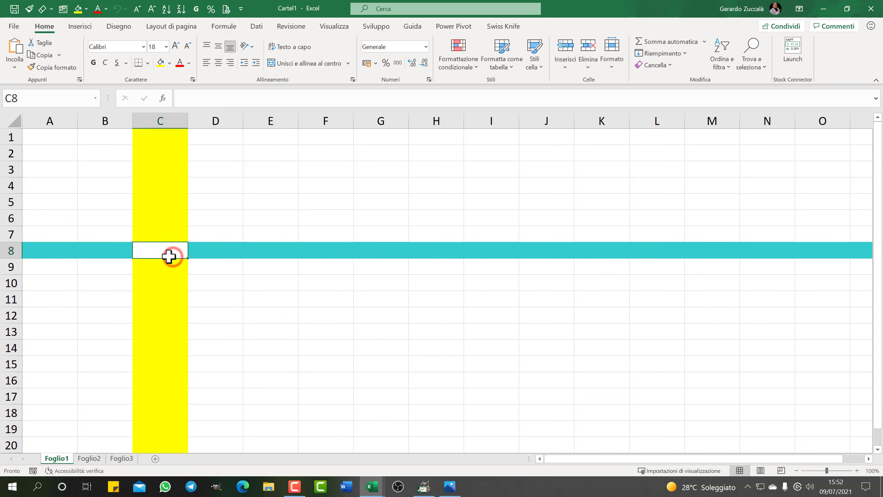
# Go to Foglio3 via Foglio2 and test cells B7, E4, E10, C12, C5, D5, E7 and C4.
pyautogui.click(91, 458)
pyautogui.click(122, 459)
pyautogui.click(111, 232)
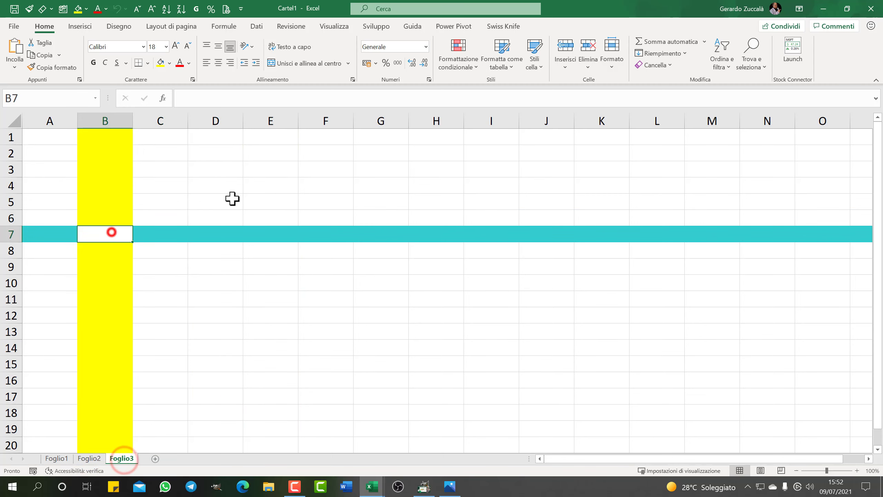
pyautogui.click(278, 188)
pyautogui.click(274, 288)
pyautogui.click(171, 309)
pyautogui.click(142, 206)
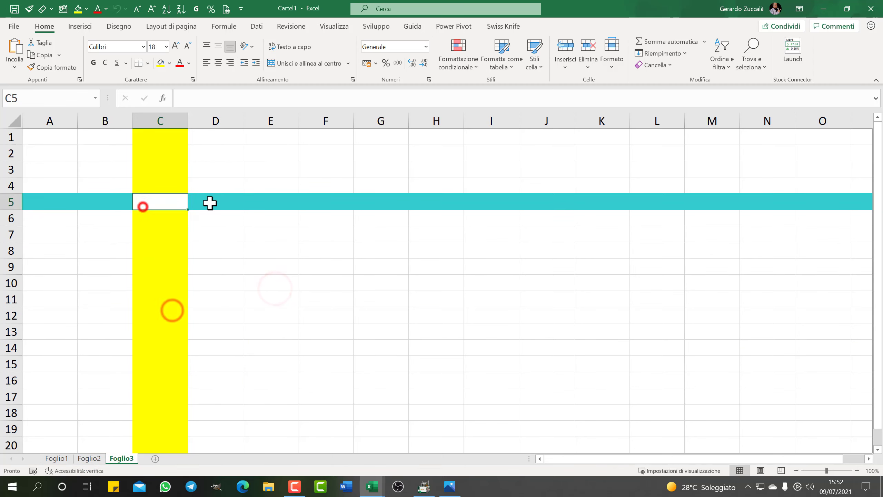
pyautogui.click(227, 201)
pyautogui.click(253, 279)
pyautogui.click(150, 316)
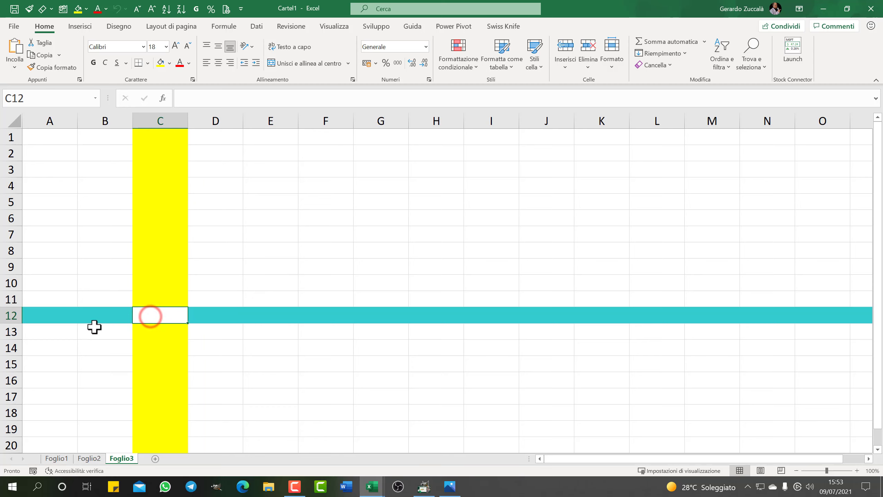
pyautogui.click(264, 232)
pyautogui.click(160, 187)
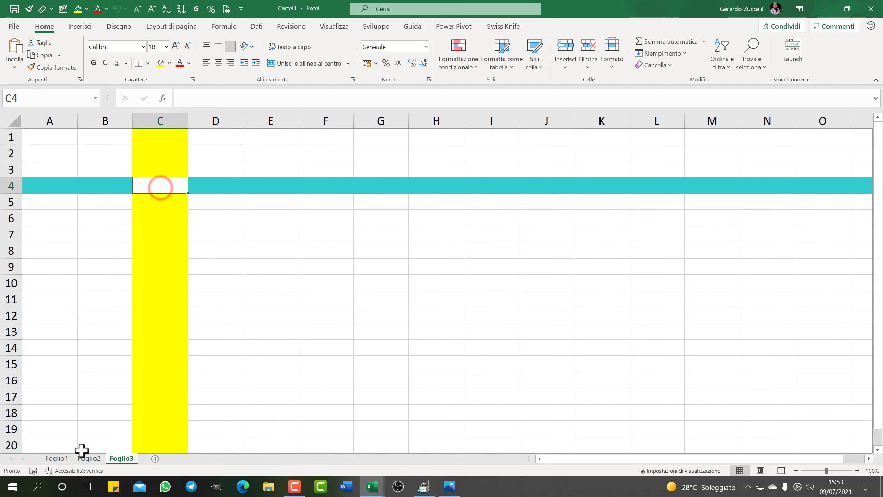
# Return to Foglio1 through Foglio2 and select cell F13.
pyautogui.click(86, 458)
pyautogui.click(61, 458)
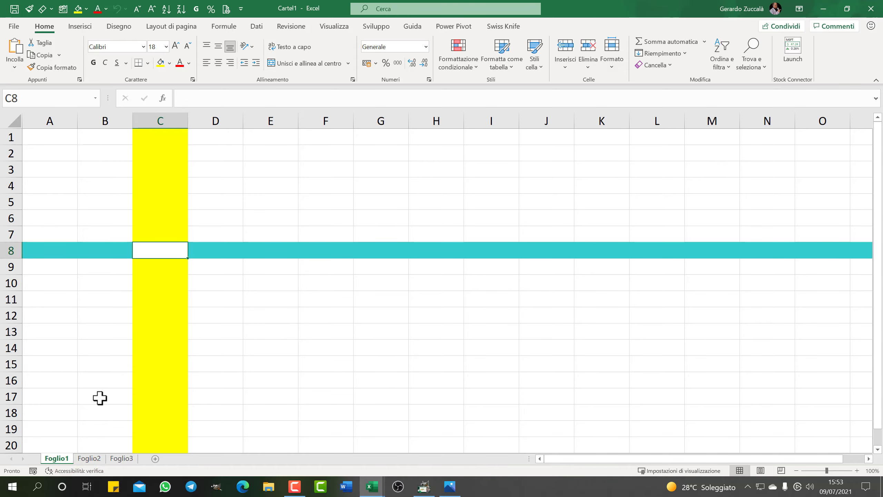
pyautogui.click(310, 334)
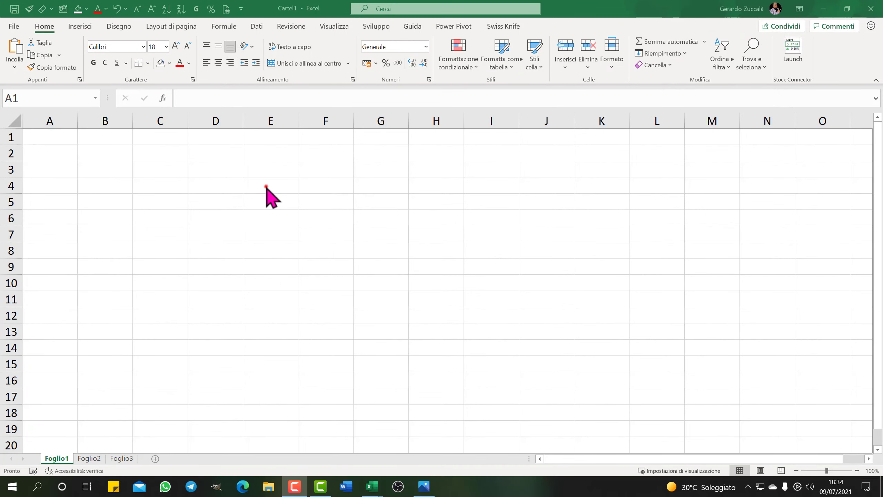
# Select cells E6, C5, C7, D7 and C3 in the new workbook, confirming no fill appears.
pyautogui.click(266, 186)
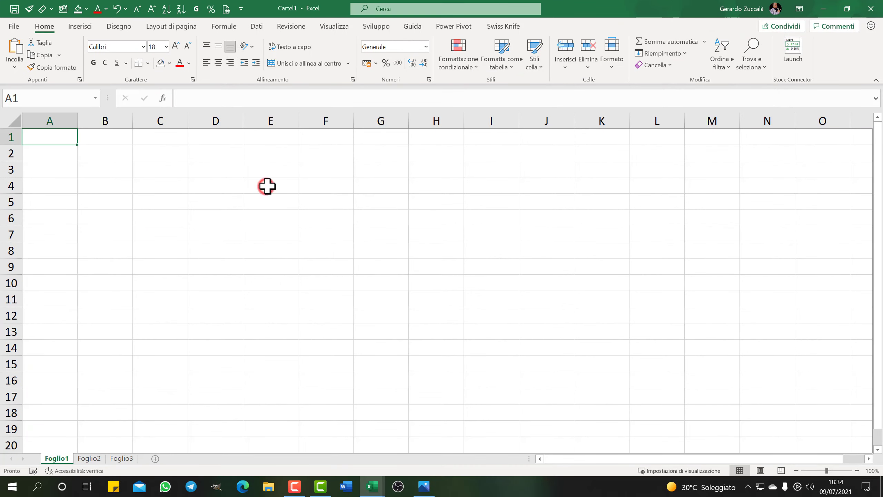
pyautogui.click(285, 224)
pyautogui.click(285, 224)
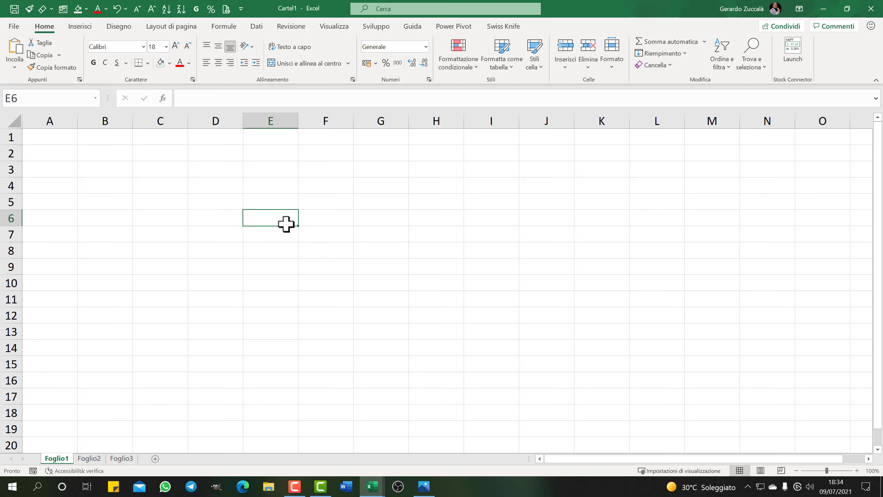
pyautogui.click(167, 198)
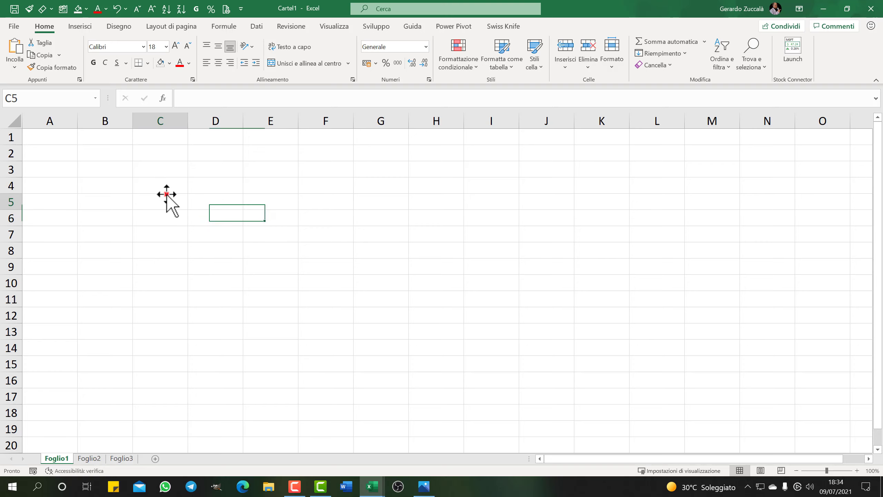
pyautogui.click(162, 228)
pyautogui.click(226, 229)
pyautogui.click(174, 171)
# Drag-select ranges B6:C8, D4:E7, B12:D15 and D9:D10, checking they stay unfilled.
pyautogui.moveTo(129, 210); pyautogui.dragTo(163, 252)
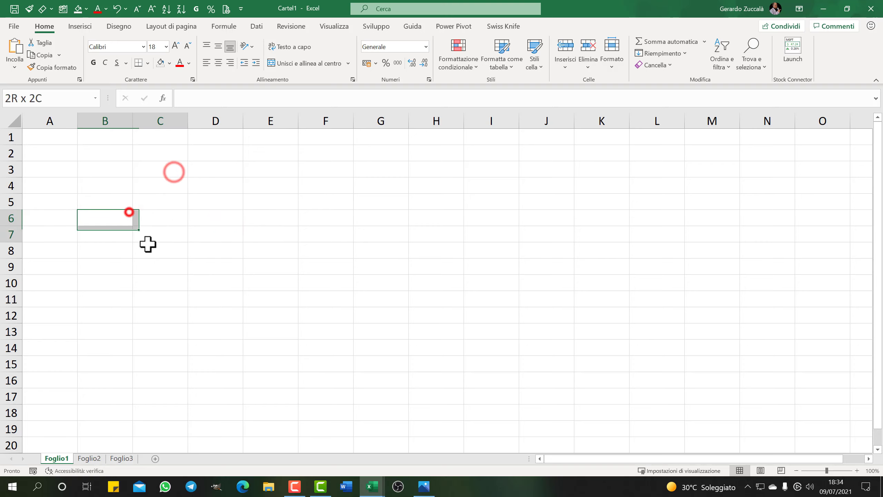
pyautogui.moveTo(186, 185); pyautogui.dragTo(240, 256)
pyautogui.moveTo(127, 307)
pyautogui.mouseDown()
pyautogui.moveTo(183, 355)
pyautogui.moveTo(215, 365)
pyautogui.mouseUp()
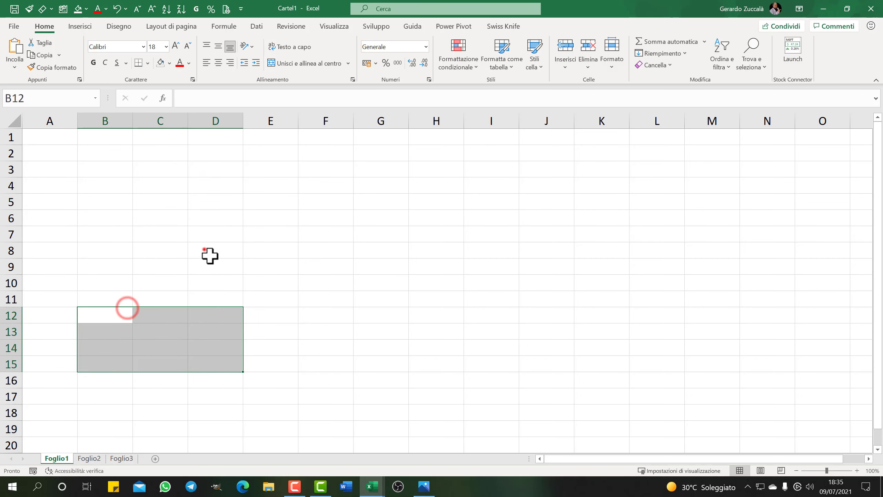
pyautogui.moveTo(203, 251); pyautogui.dragTo(212, 275)
pyautogui.moveTo(138, 200); pyautogui.dragTo(104, 251)
pyautogui.moveTo(231, 274); pyautogui.dragTo(222, 284)
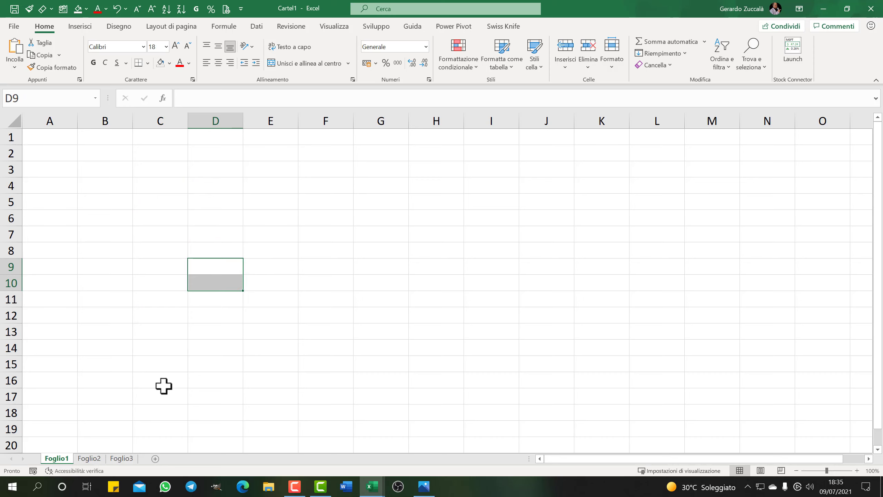
# Launch the Visual Basic editor from the Sviluppo tab and open the Questa_cartella_di_lavoro module.
pyautogui.click(377, 28)
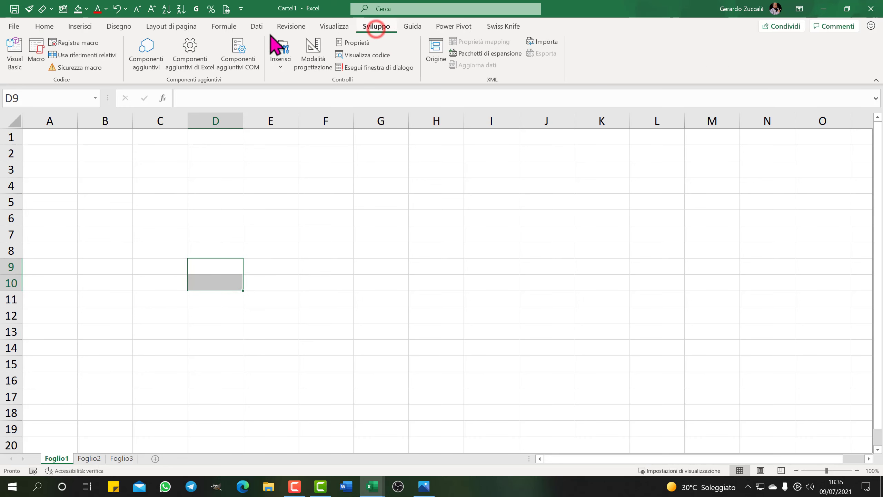
pyautogui.click(12, 51)
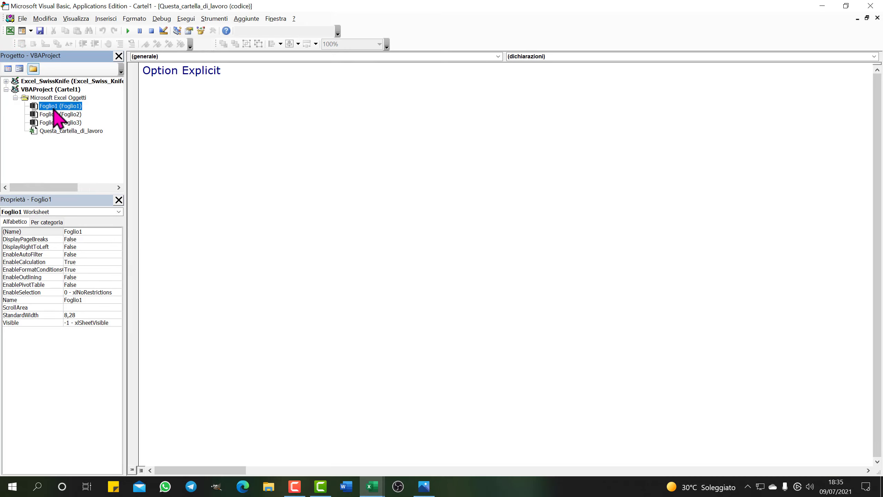
pyautogui.moveTo(56, 115); pyautogui.dragTo(59, 127)
pyautogui.click(64, 130)
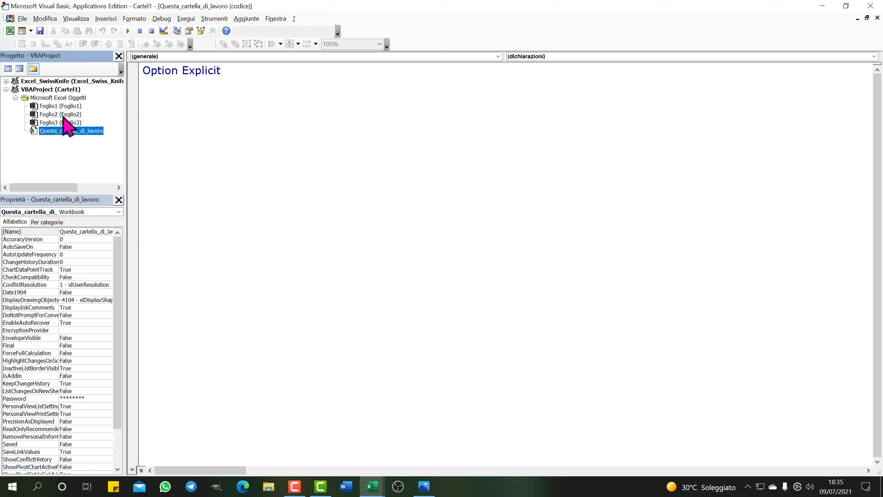
pyautogui.moveTo(56, 111); pyautogui.dragTo(72, 133)
# Choose Workbook from the Object list to insert the Private Sub Workbook_Open() stub.
pyautogui.click(498, 56)
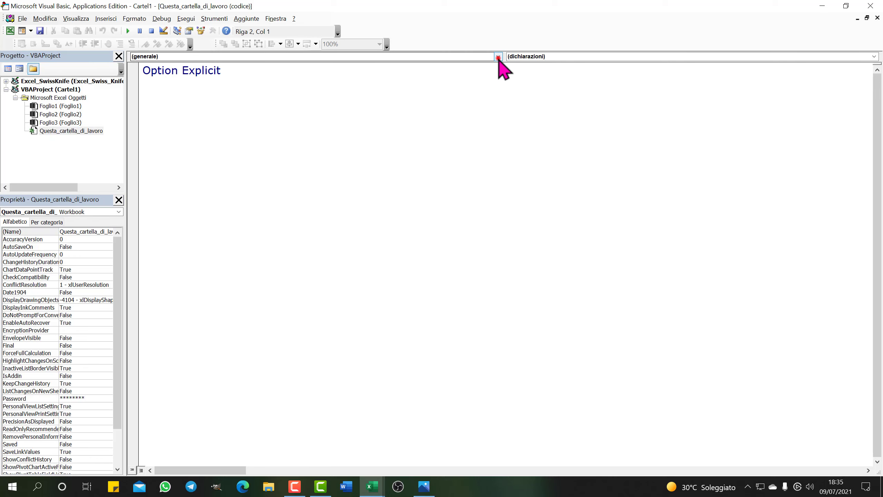
pyautogui.click(498, 57)
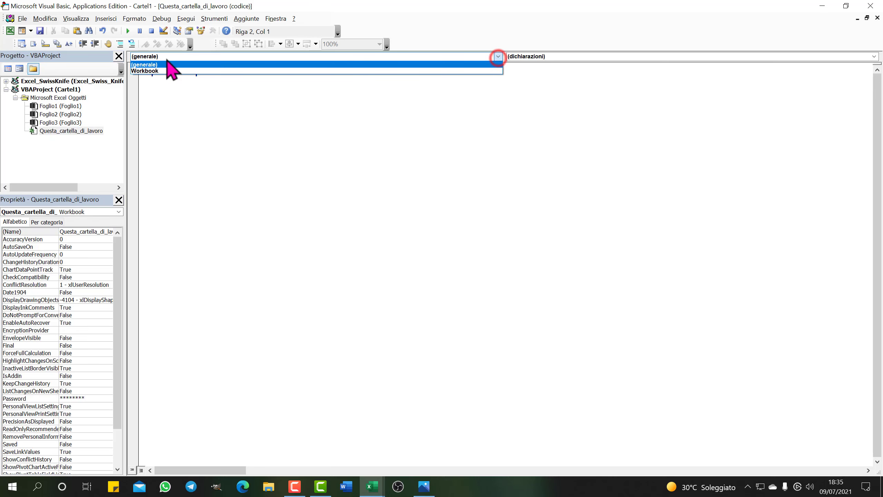
pyautogui.click(146, 71)
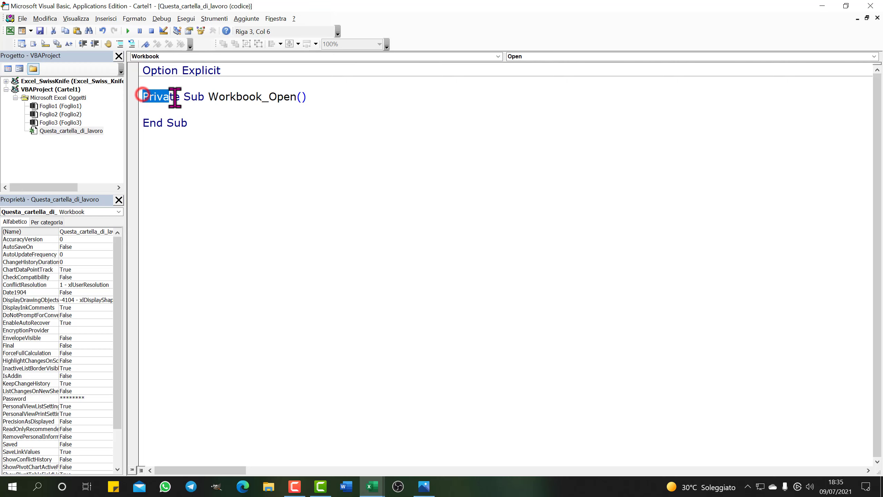
# Highlight the Private Sub keywords and the word Open in the new procedure header.
pyautogui.moveTo(144, 95); pyautogui.dragTo(262, 98)
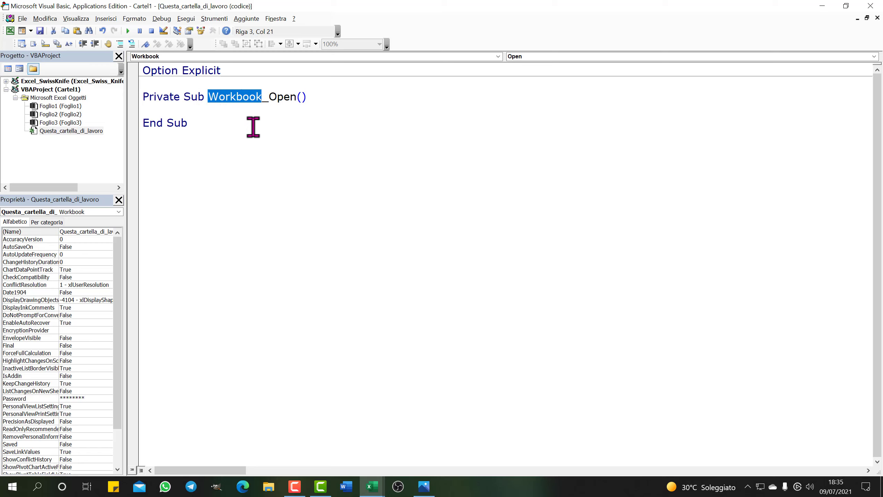
pyautogui.click(264, 135)
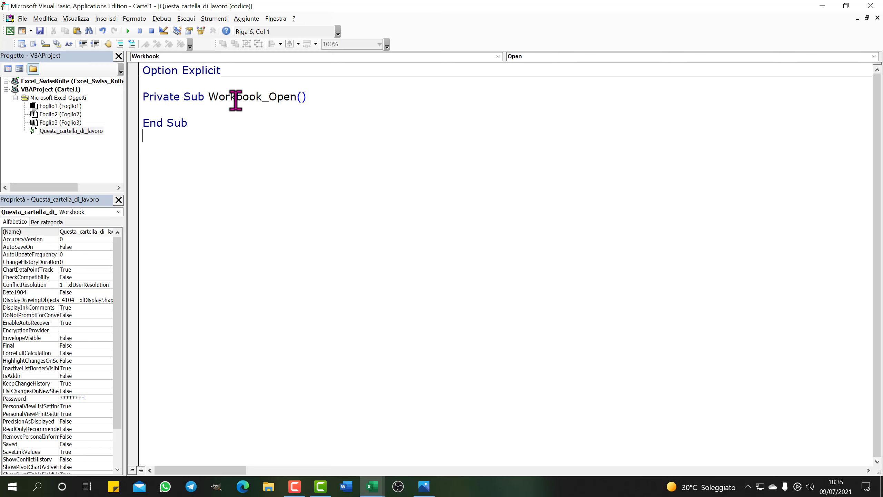
pyautogui.moveTo(270, 97); pyautogui.dragTo(297, 100)
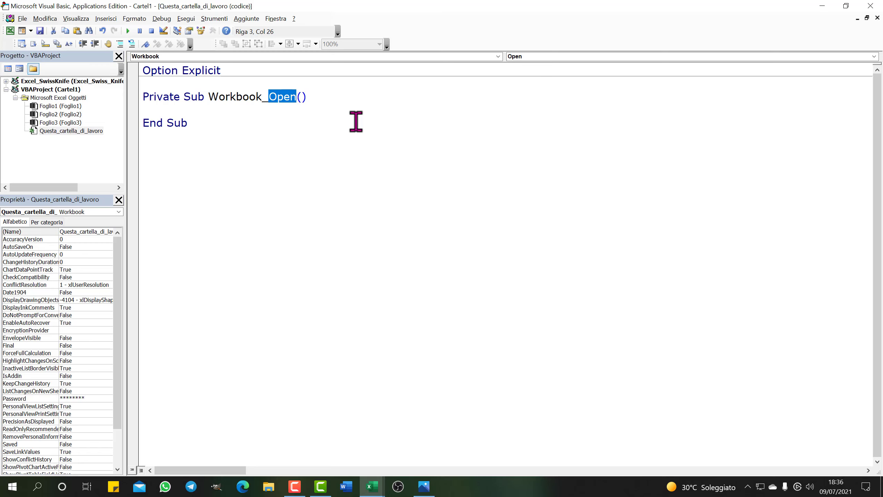
pyautogui.click(349, 113)
pyautogui.moveTo(272, 98); pyautogui.dragTo(296, 98)
# Insert the Workbook_SheetSelectionChange procedure from the event list and delete the Workbook_Open stub.
pyautogui.click(874, 56)
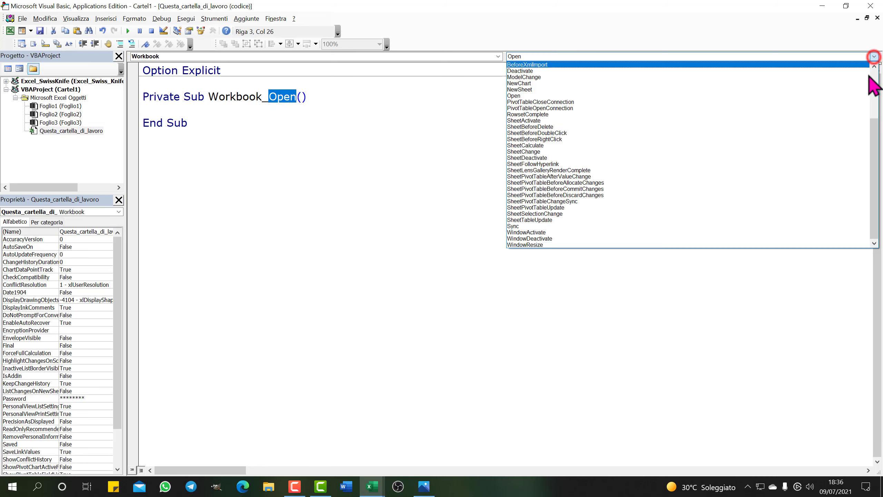
pyautogui.moveTo(871, 136)
pyautogui.mouseDown()
pyautogui.moveTo(868, 102)
pyautogui.moveTo(863, 197)
pyautogui.mouseUp()
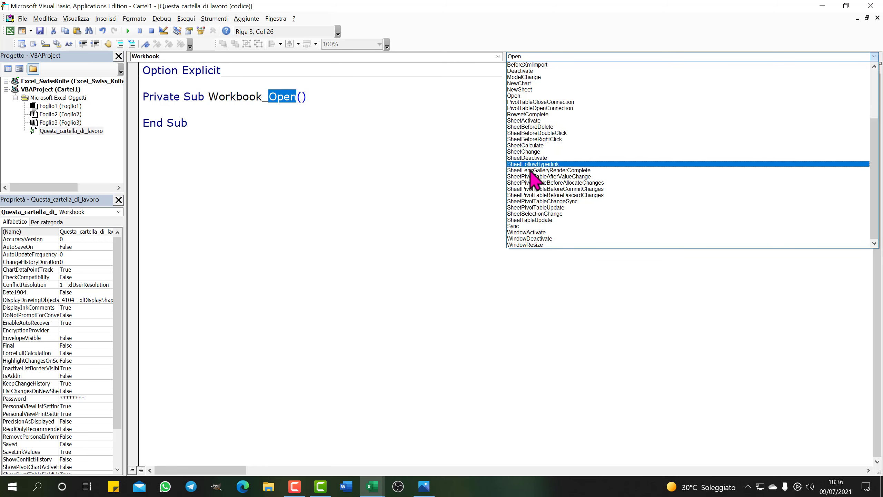
pyautogui.click(520, 214)
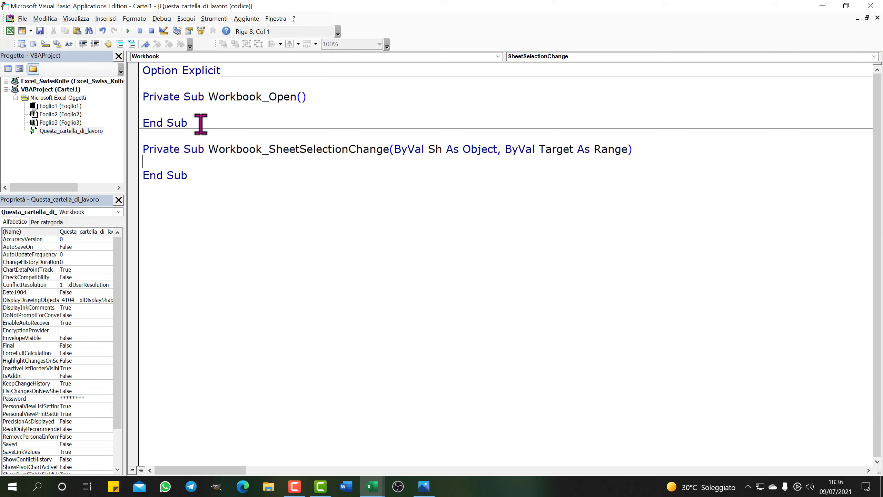
pyautogui.moveTo(196, 123)
pyautogui.mouseDown()
pyautogui.moveTo(131, 103)
pyautogui.moveTo(137, 89)
pyautogui.mouseUp()
pyautogui.press('Delete')
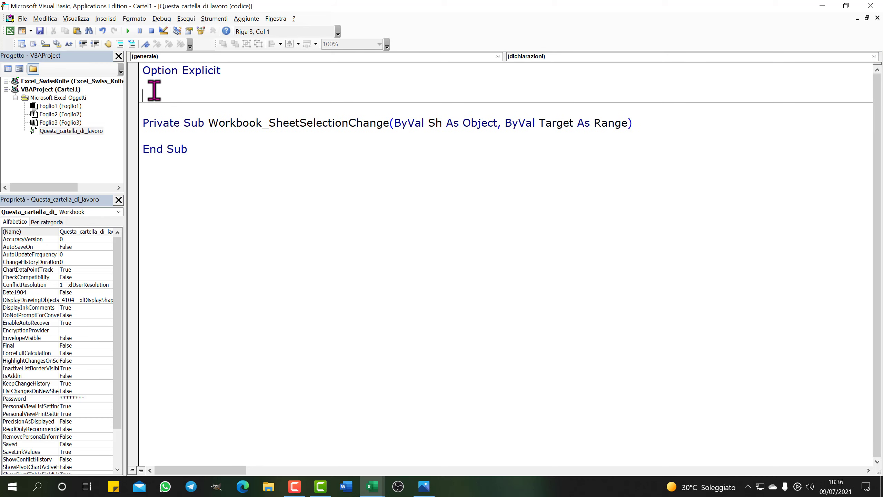
# Highlight Private Sub, Workbook, Sheet and SelectionChange in the header, then restore the editor window.
pyautogui.moveTo(143, 123); pyautogui.dragTo(263, 124)
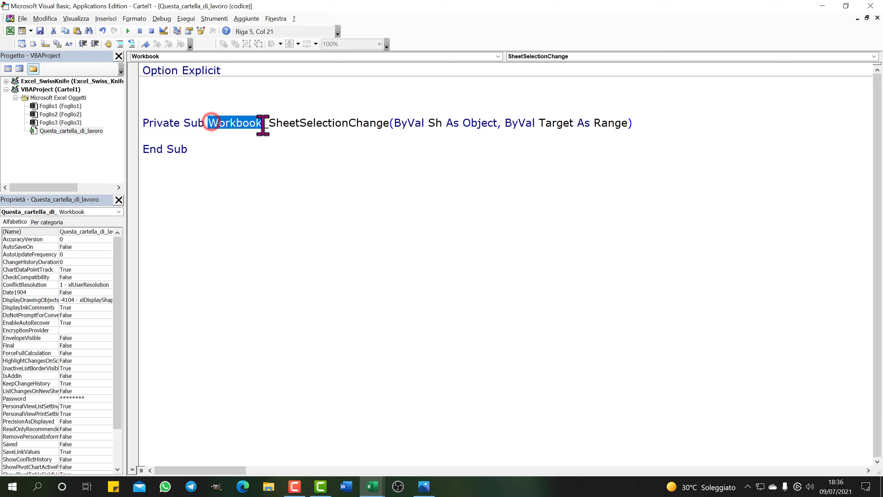
pyautogui.click(276, 138)
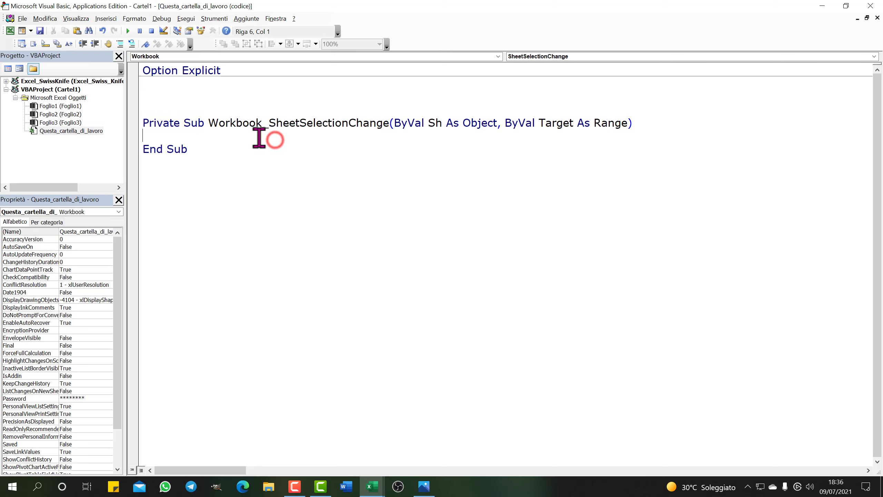
pyautogui.moveTo(272, 122); pyautogui.dragTo(315, 142)
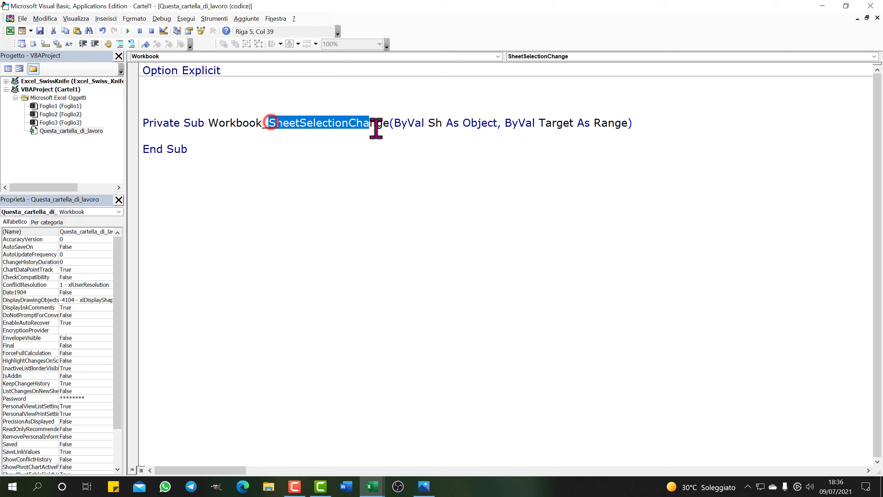
pyautogui.click(287, 132)
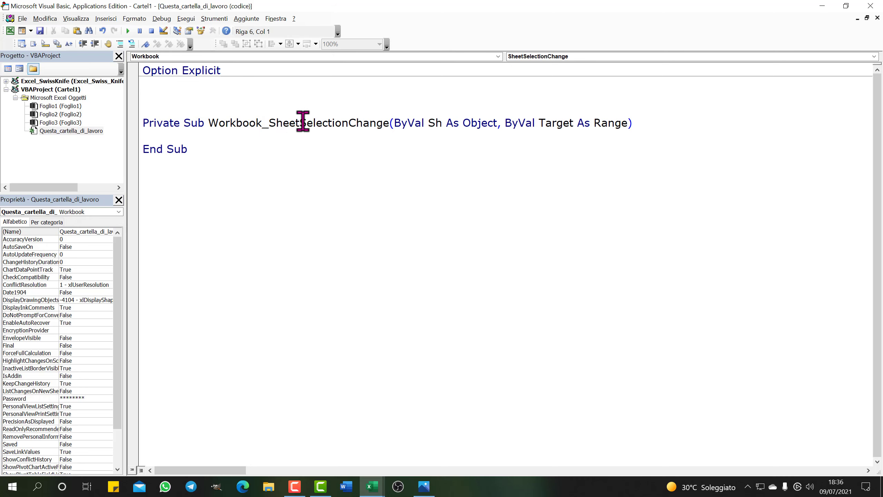
pyautogui.moveTo(301, 122); pyautogui.dragTo(387, 123)
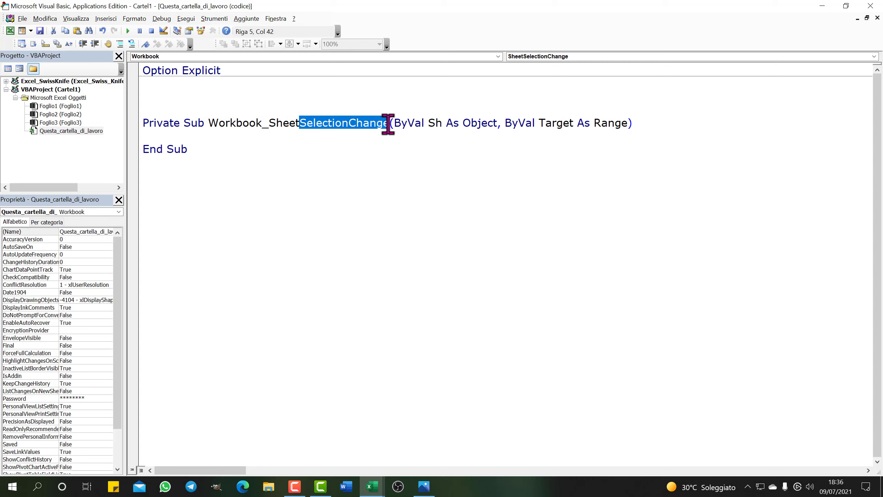
pyautogui.moveTo(273, 123); pyautogui.dragTo(301, 122)
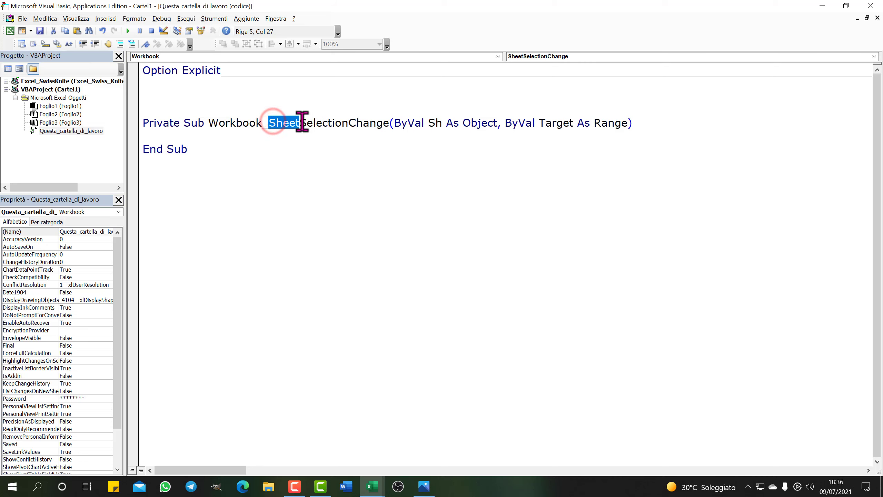
pyautogui.moveTo(208, 123); pyautogui.dragTo(261, 122)
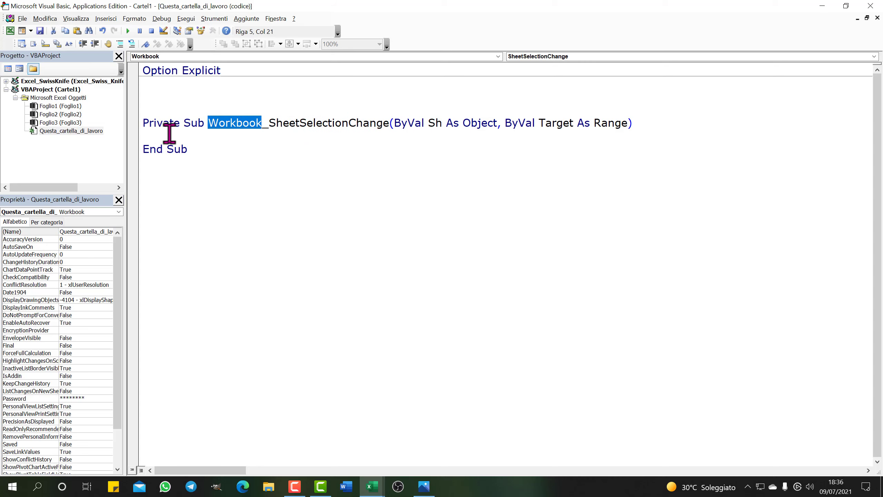
pyautogui.click(153, 133)
pyautogui.doubleClick(287, 8)
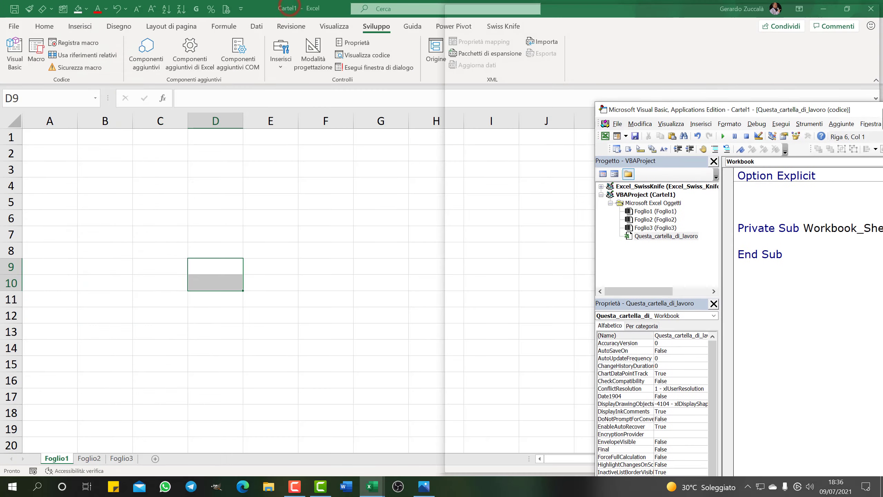
# Snap the VBA editor right and Excel left, widening the code area to fill the editor.
pyautogui.moveTo(831, 110); pyautogui.dragTo(882, 110)
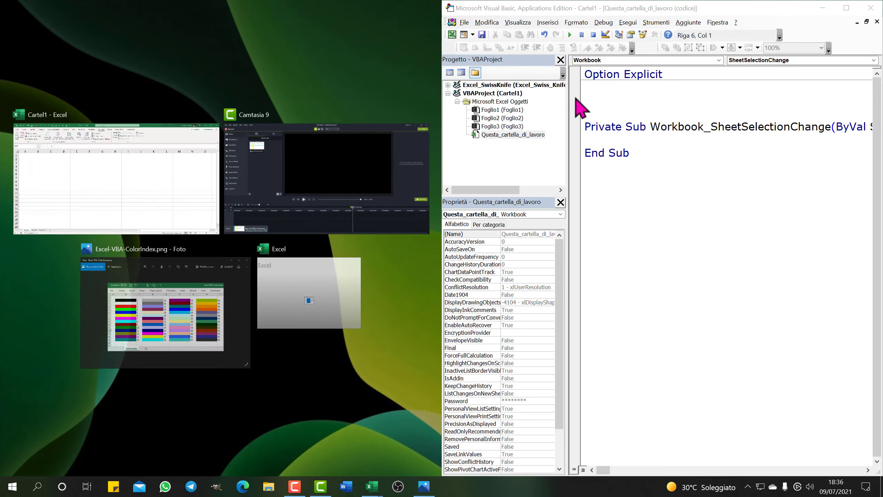
pyautogui.click(192, 164)
pyautogui.moveTo(441, 126)
pyautogui.mouseDown()
pyautogui.moveTo(319, 129)
pyautogui.moveTo(333, 129)
pyautogui.mouseUp()
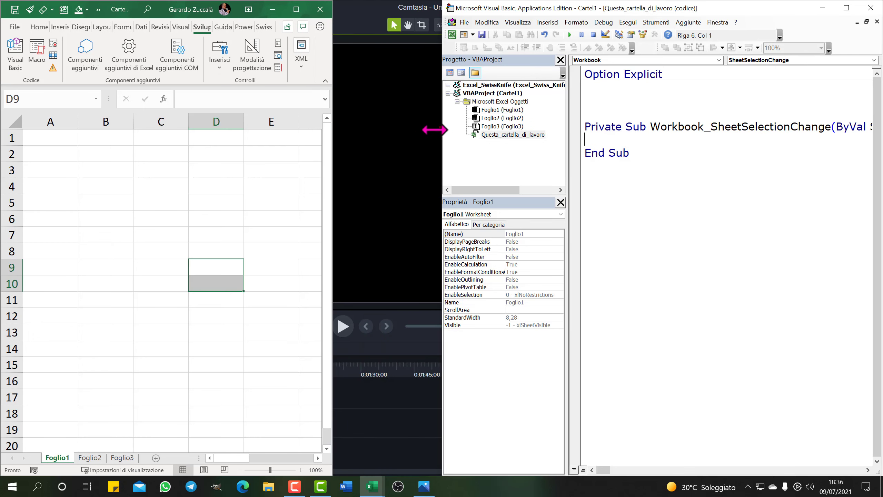
pyautogui.moveTo(441, 131); pyautogui.dragTo(335, 130)
pyautogui.click(384, 134)
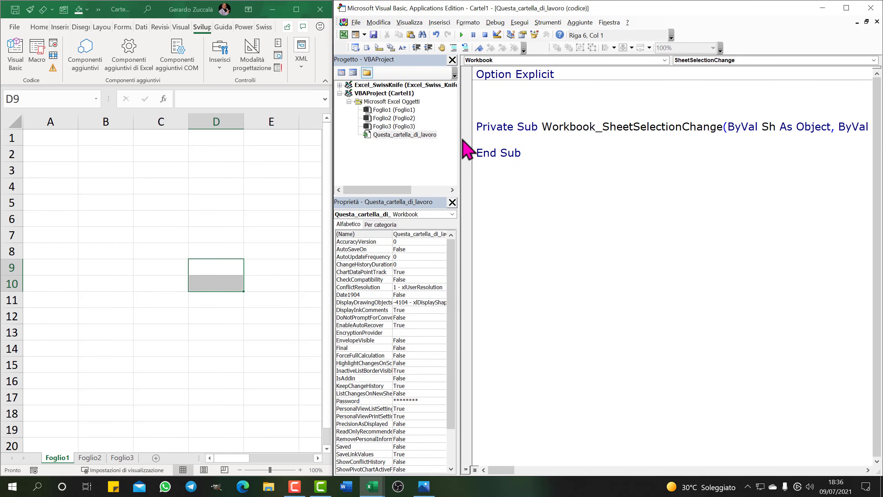
pyautogui.moveTo(458, 138); pyautogui.dragTo(338, 132)
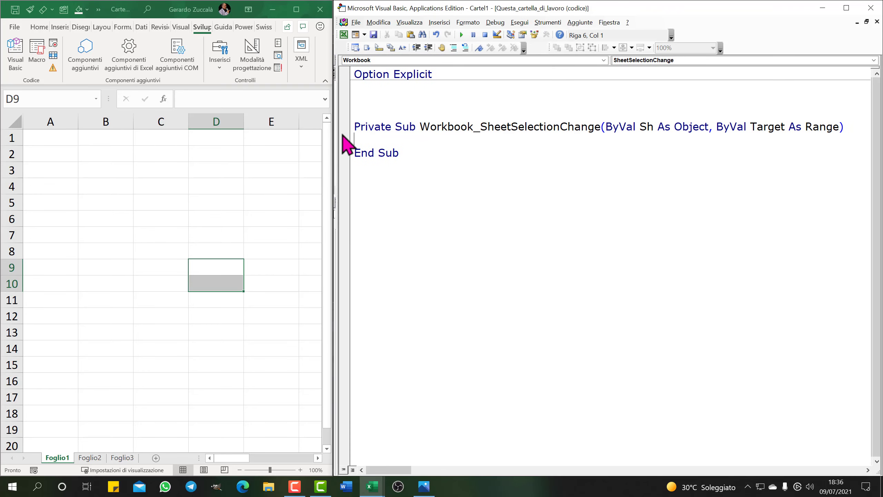
pyautogui.press('Return')
pyautogui.press('Return')
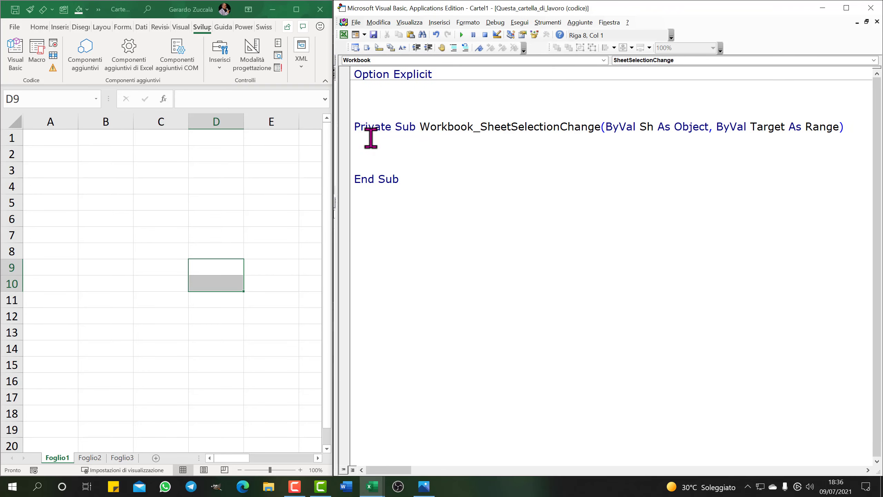
pyautogui.click(134, 197)
pyautogui.click(94, 200)
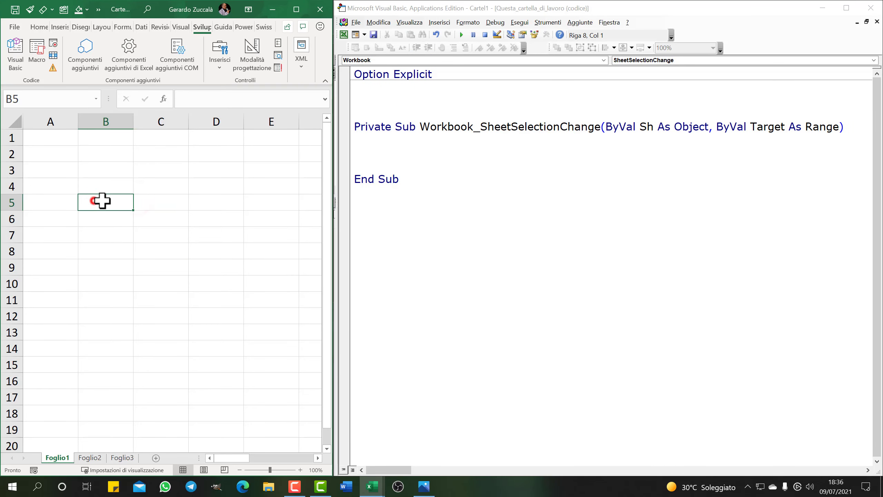
pyautogui.click(159, 202)
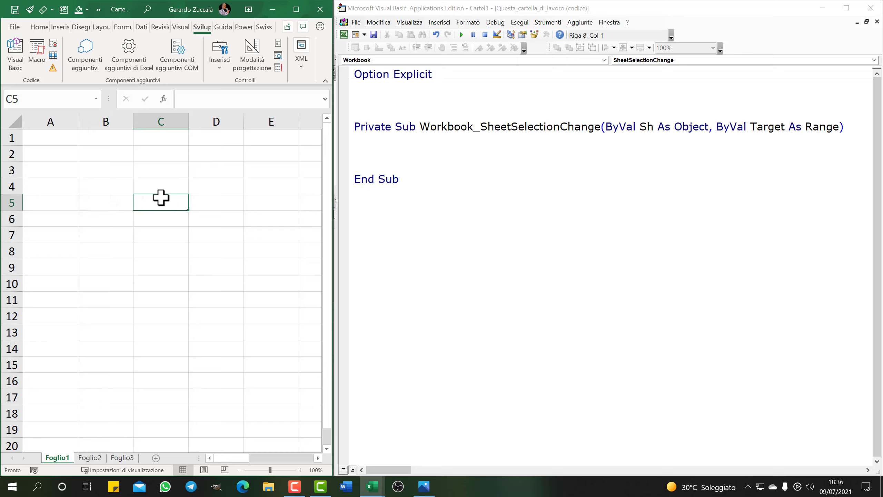
pyautogui.click(156, 124)
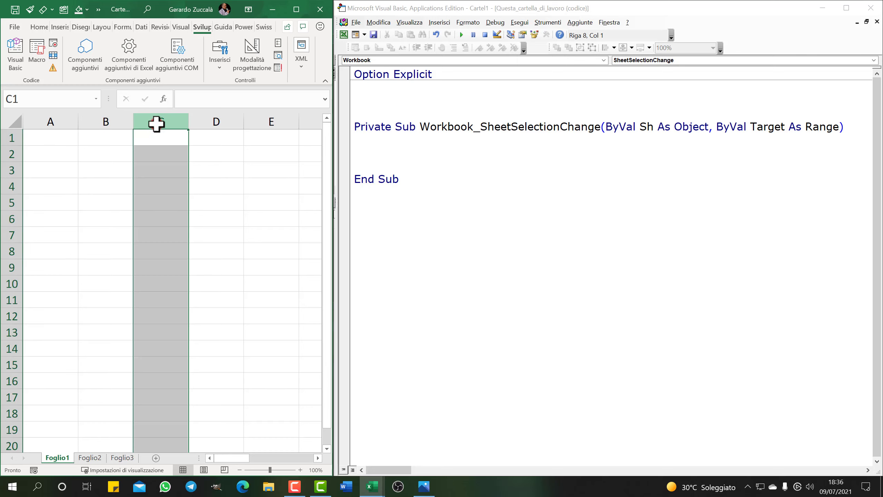
pyautogui.click(157, 207)
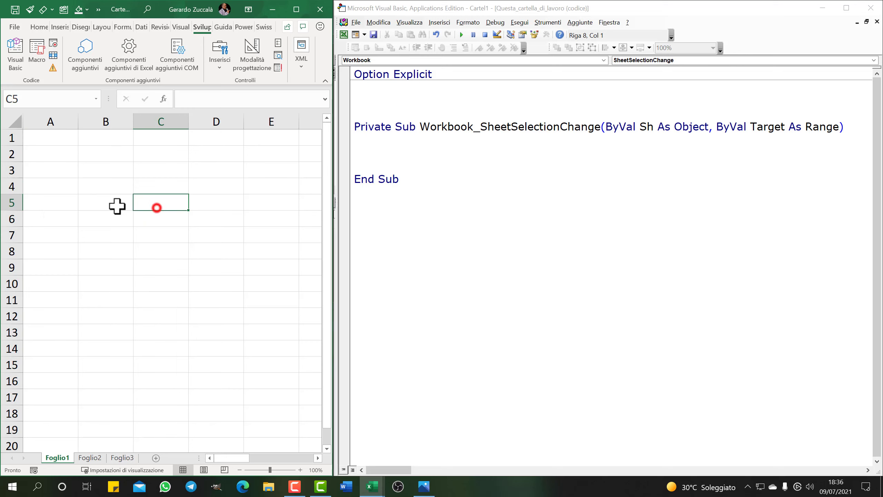
pyautogui.click(11, 205)
pyautogui.click(164, 200)
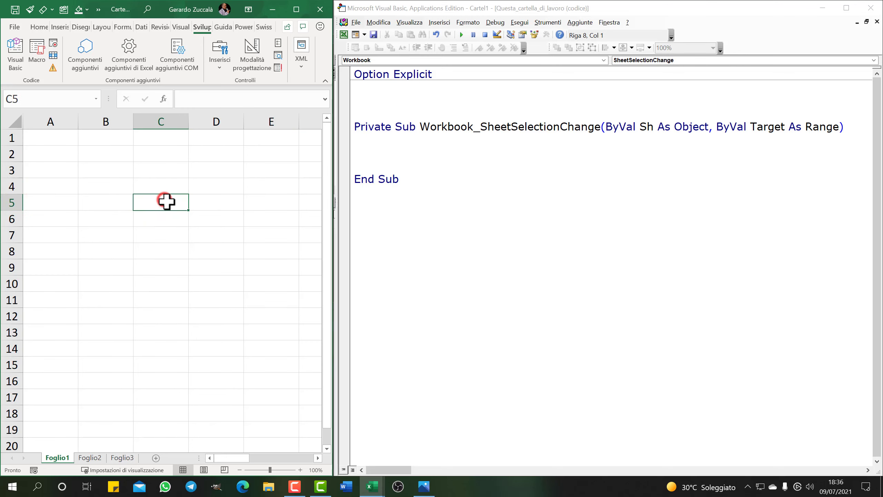
pyautogui.click(365, 153)
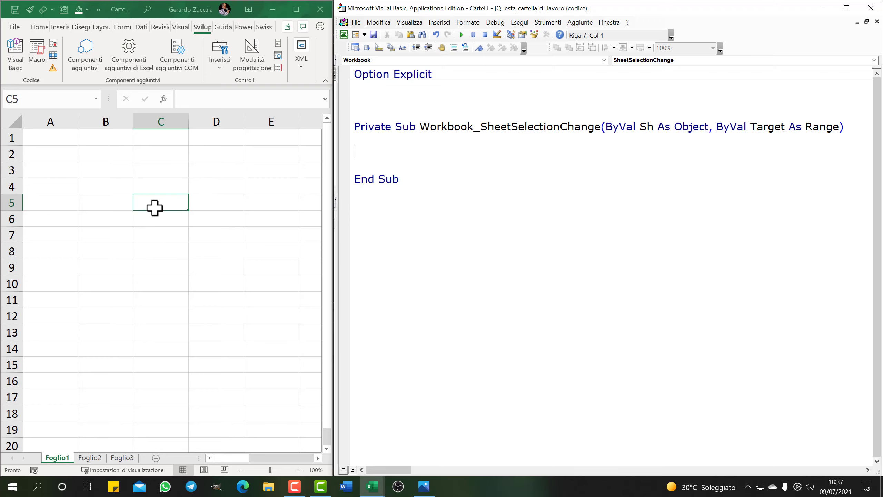
pyautogui.click(221, 234)
pyautogui.click(59, 231)
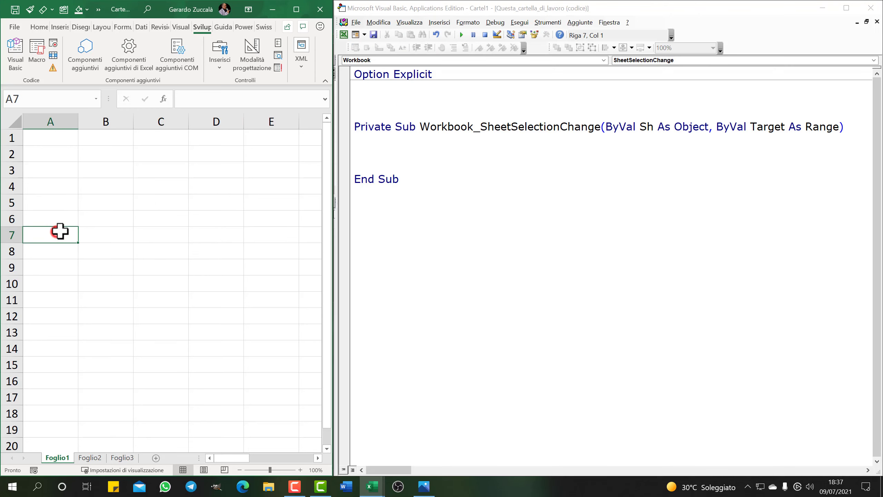
pyautogui.click(61, 221)
pyautogui.click(282, 143)
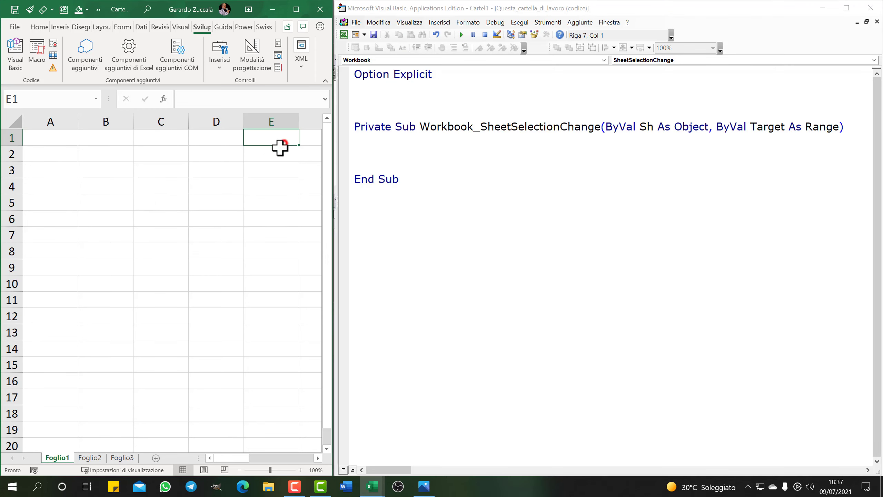
pyautogui.click(276, 155)
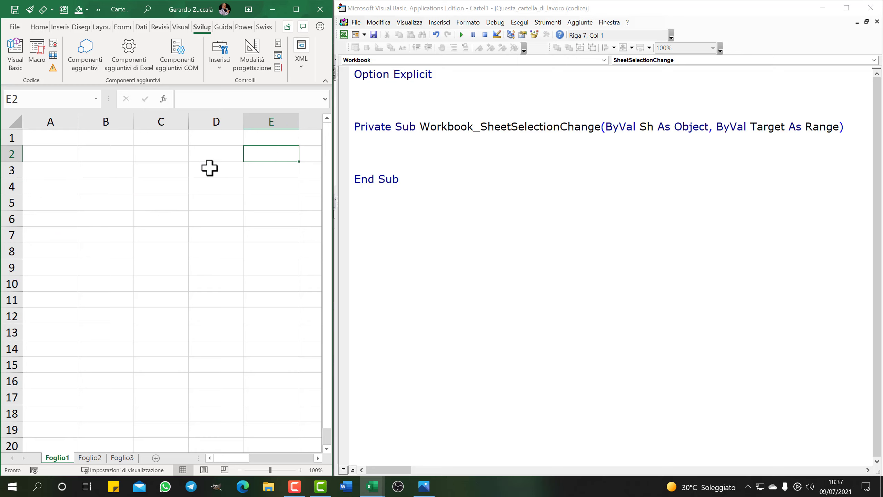
pyautogui.click(361, 153)
pyautogui.write('Target')
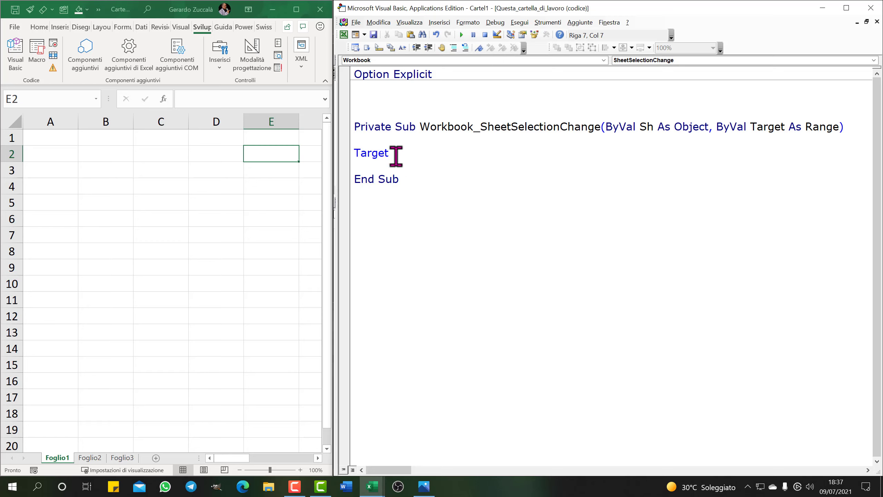
# Extend Target on the body line to Target.EntireColumn using IntelliSense completion.
pyautogui.moveTo(356, 154); pyautogui.dragTo(395, 153)
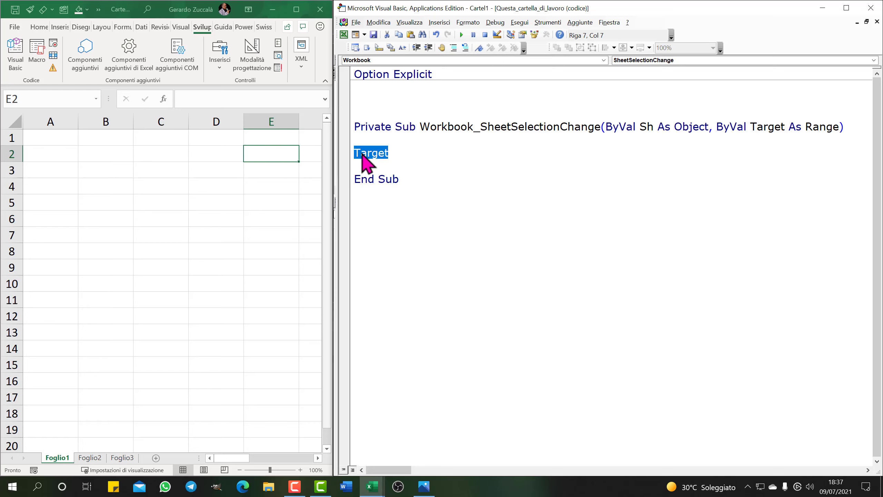
pyautogui.moveTo(391, 153); pyautogui.dragTo(348, 154)
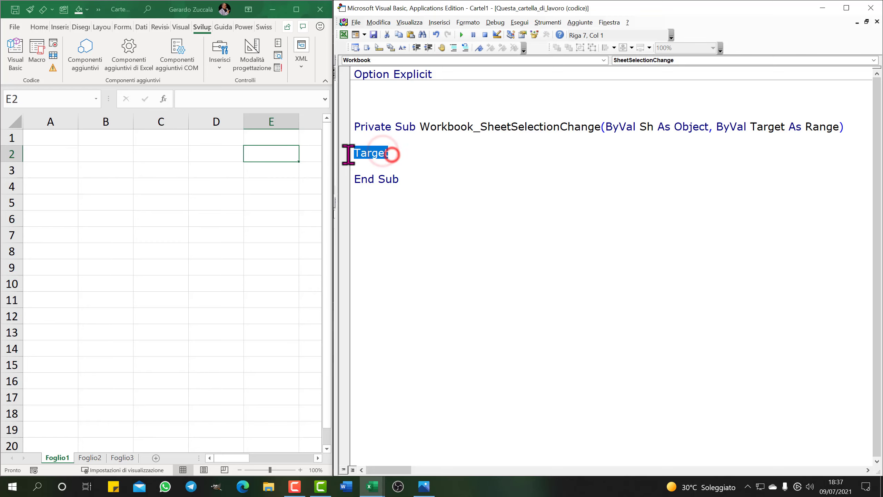
pyautogui.click(390, 153)
pyautogui.write('.')
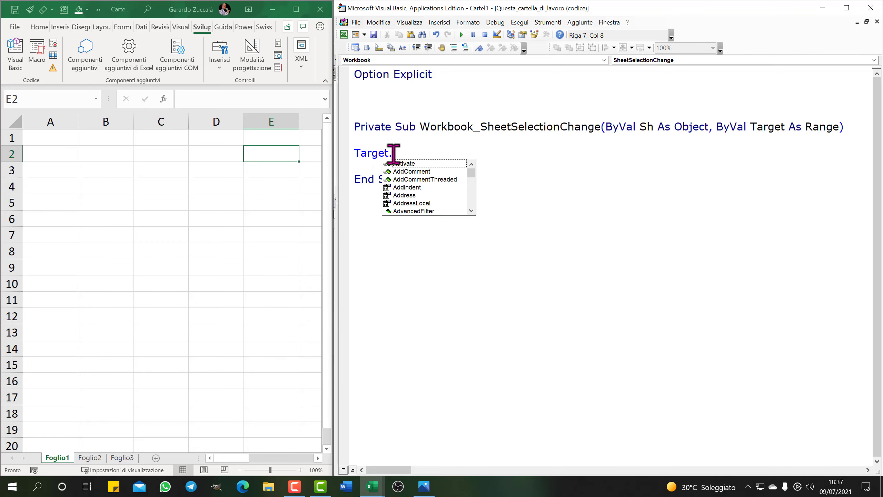
pyautogui.write('e')
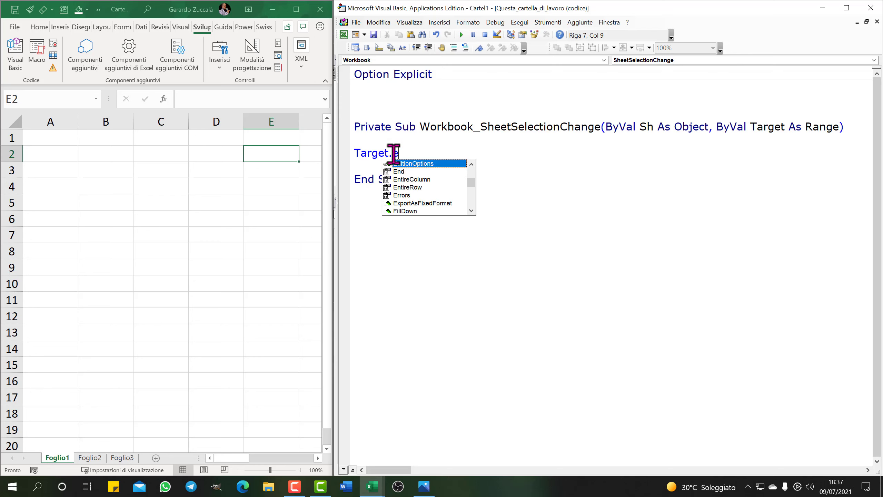
pyautogui.write('nt')
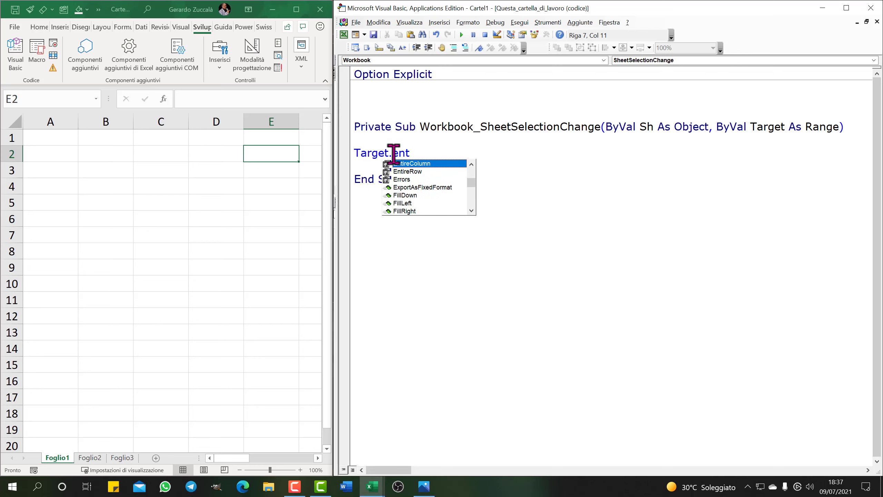
pyautogui.press('Tab')
pyautogui.click(420, 176)
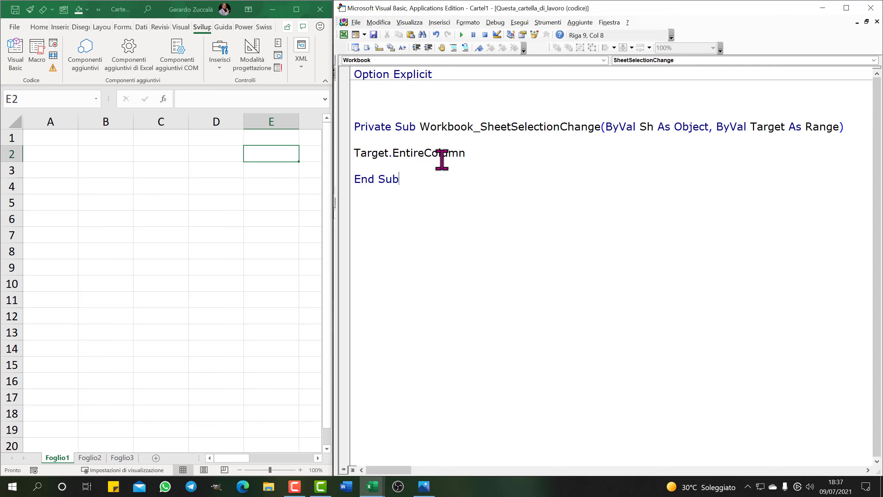
# Continue the line to Target.EntireColumn.Interior.ColorIndex=, choosing ColorIndex from the suggestions.
pyautogui.doubleClick(356, 153)
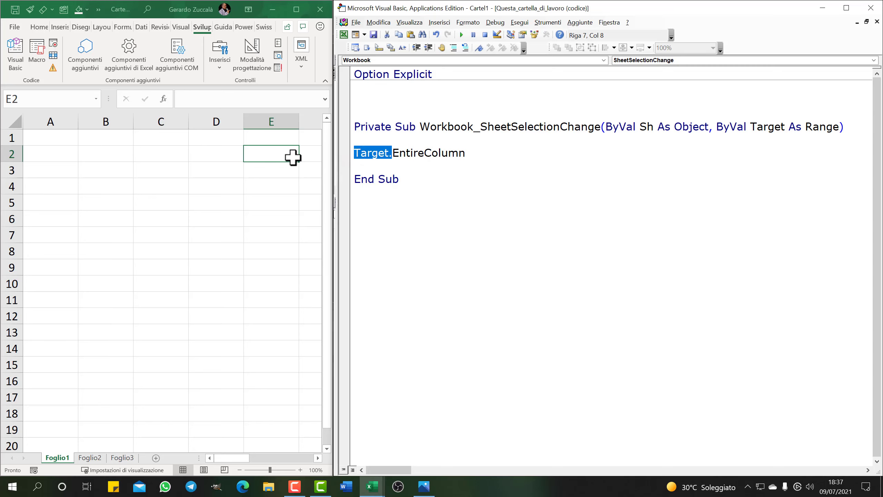
pyautogui.click(360, 153)
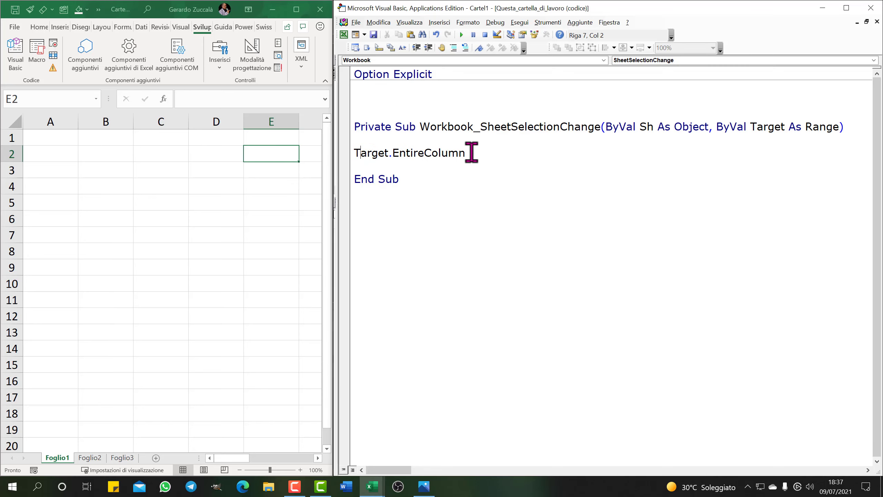
pyautogui.write('.Int')
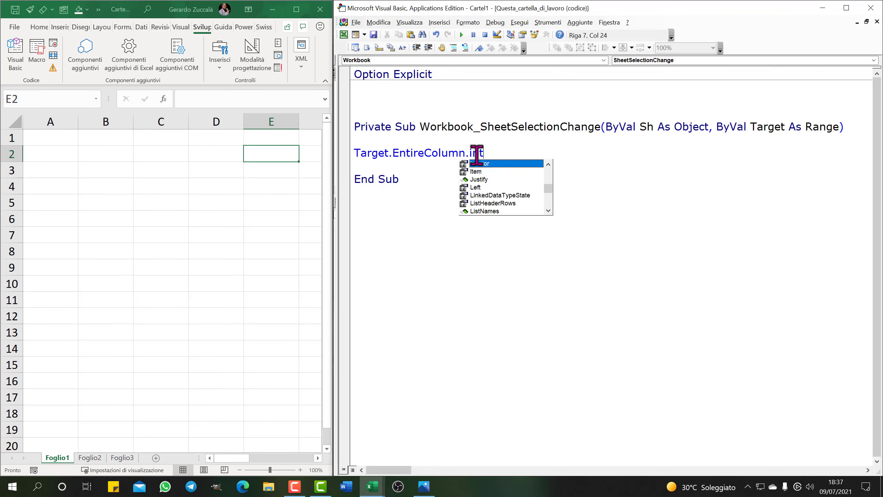
pyautogui.press('Tab')
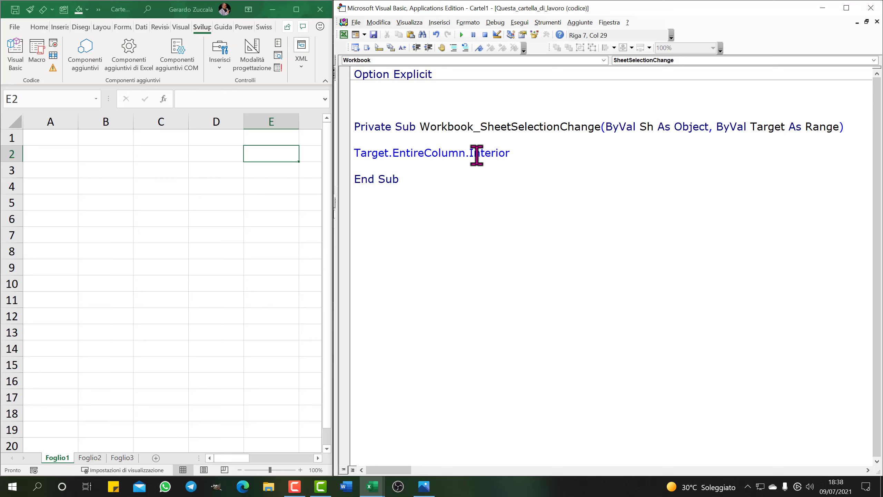
pyautogui.write('.colo')
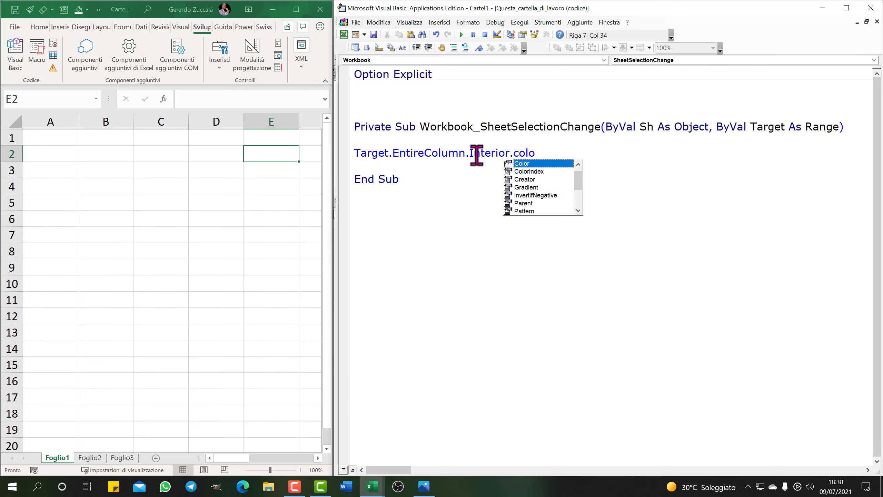
pyautogui.press('Down')
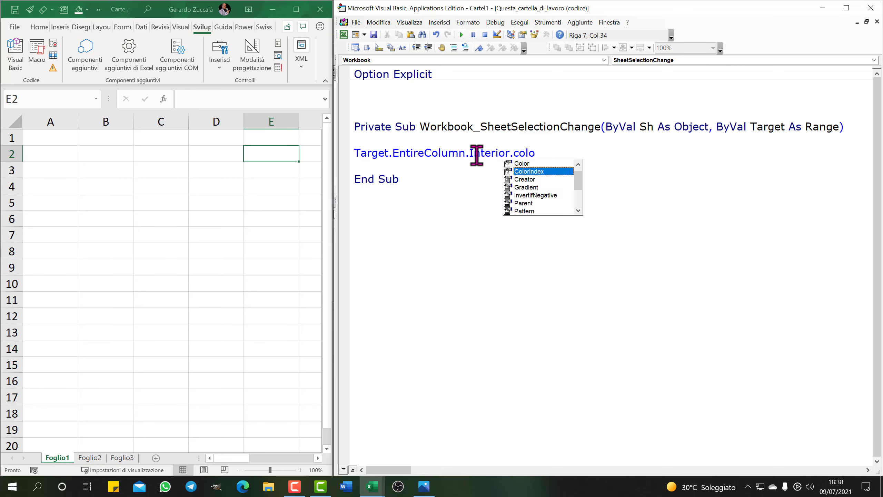
pyautogui.press('Tab')
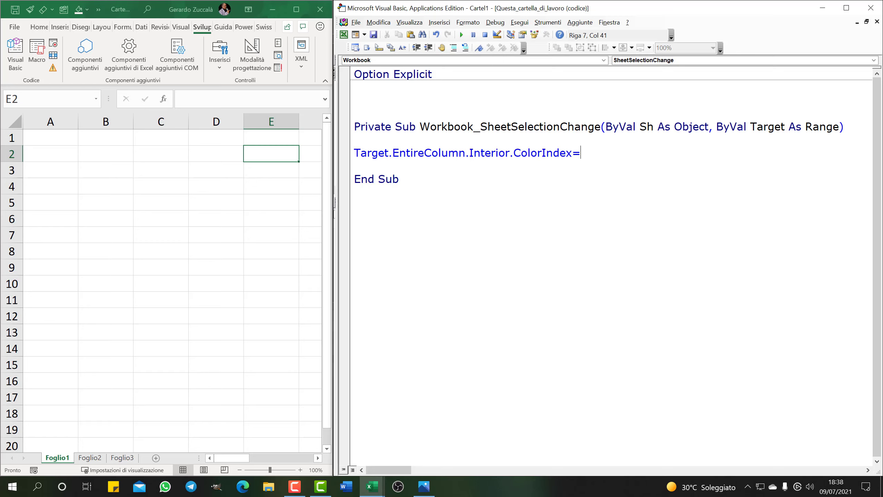
pyautogui.click(424, 486)
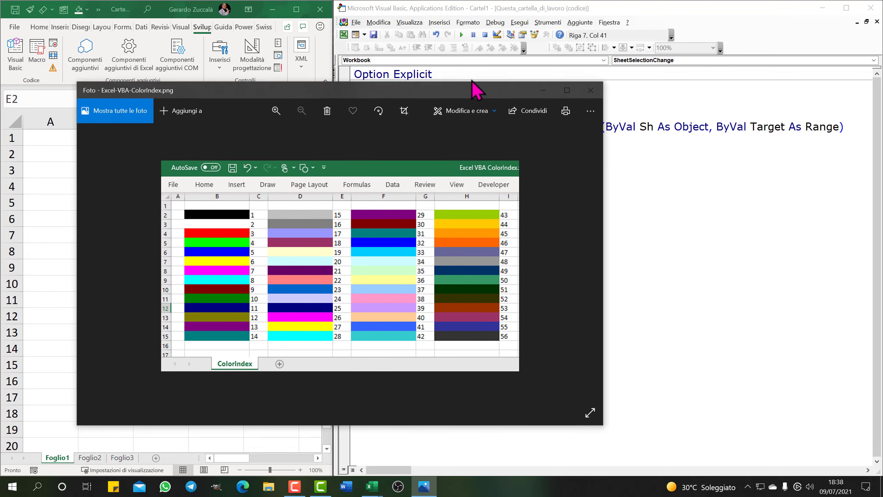
pyautogui.moveTo(472, 82); pyautogui.dragTo(477, 66)
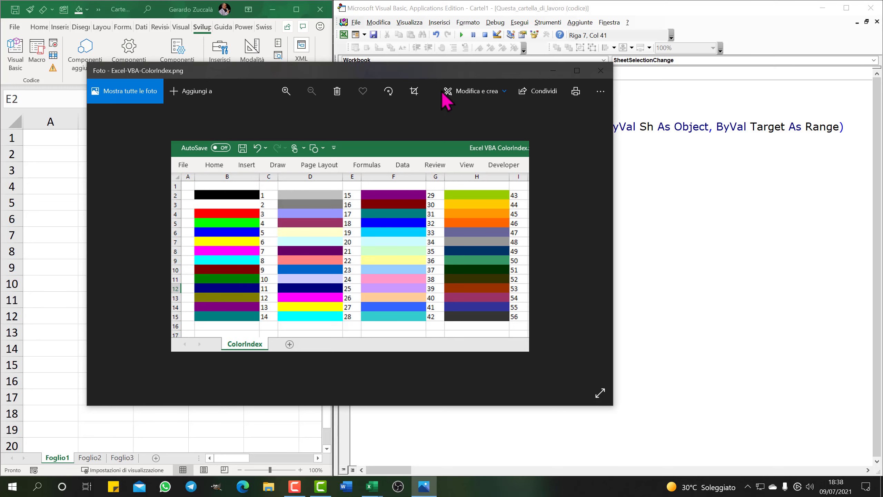
pyautogui.moveTo(508, 70); pyautogui.dragTo(497, 48)
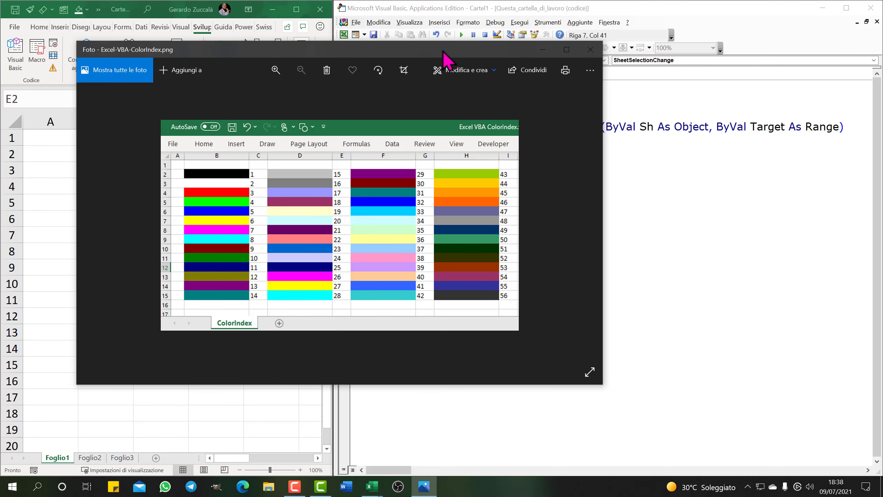
pyautogui.hotkey('alt', 'F4')
# Finish the line with ColorIndex = 40, try Run, and dismiss the Macro dialog.
pyautogui.click(590, 152)
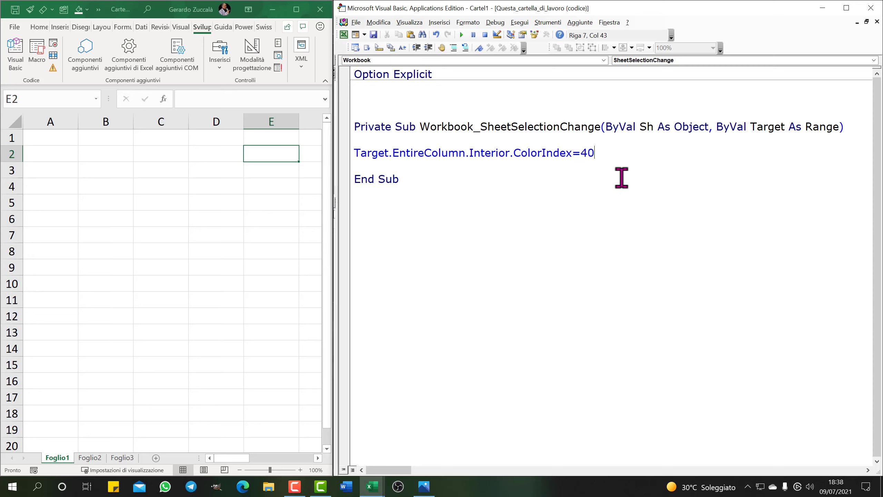
pyautogui.click(572, 207)
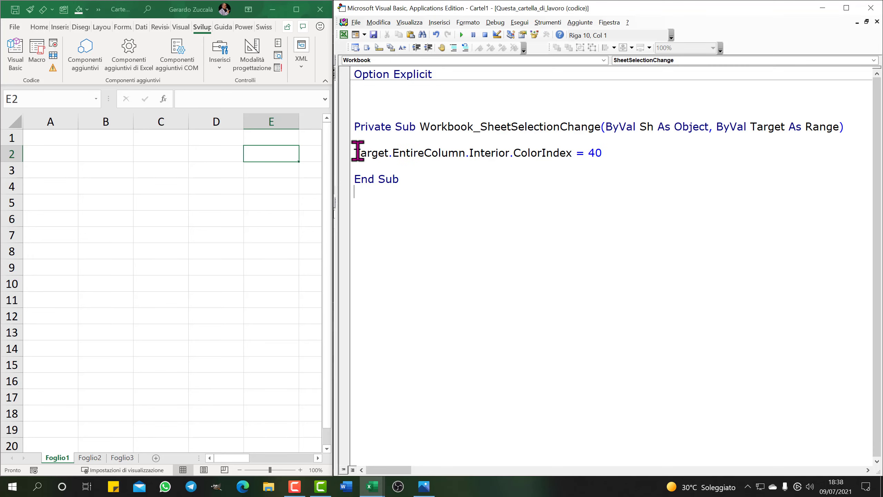
pyautogui.moveTo(355, 152); pyautogui.dragTo(606, 153)
pyautogui.click(535, 182)
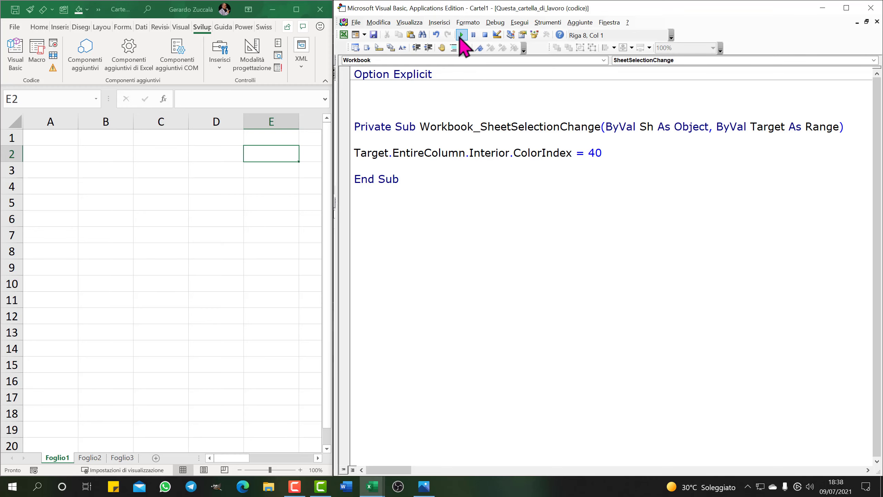
pyautogui.click(461, 36)
pyautogui.moveTo(462, 107); pyautogui.dragTo(404, 113)
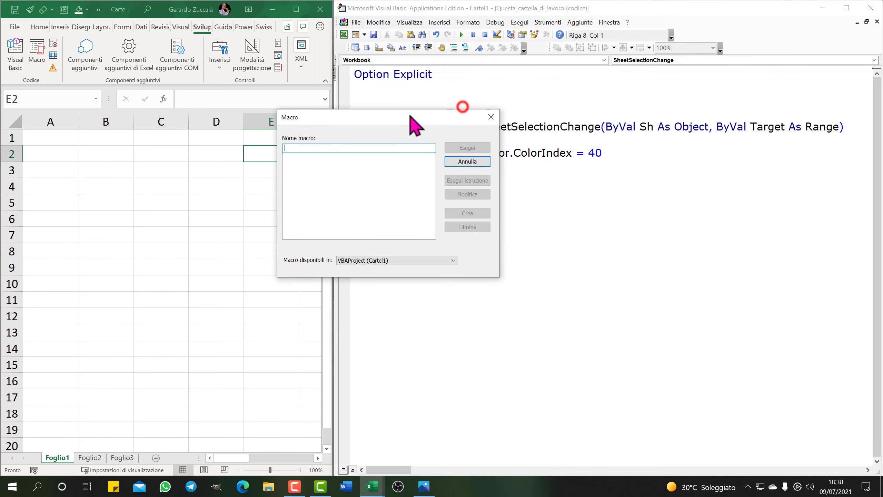
pyautogui.click(492, 117)
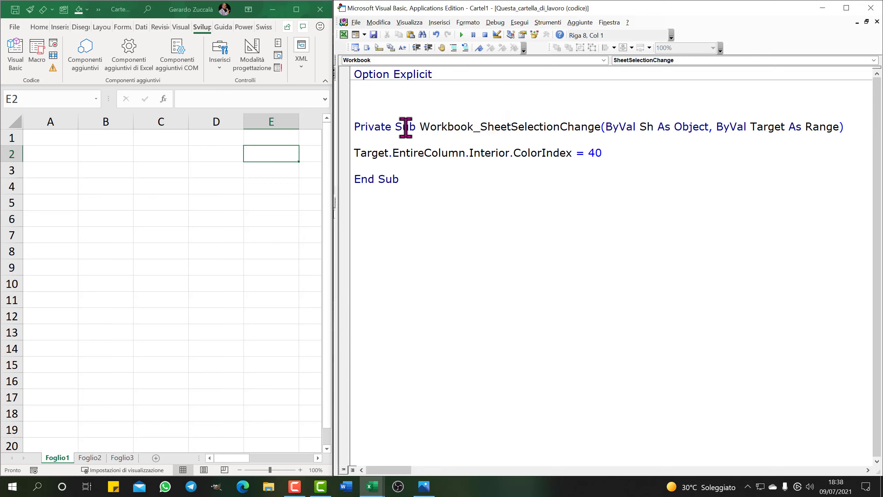
# Highlight the SheetSelectionChange event name, then select B4 to see column B turn orange.
pyautogui.moveTo(419, 126); pyautogui.dragTo(601, 131)
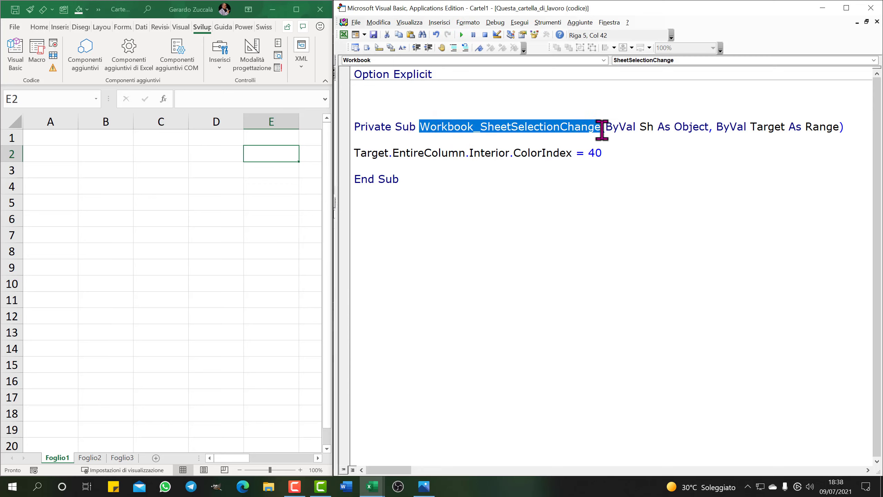
pyautogui.click(569, 136)
pyautogui.moveTo(480, 126); pyautogui.dragTo(600, 127)
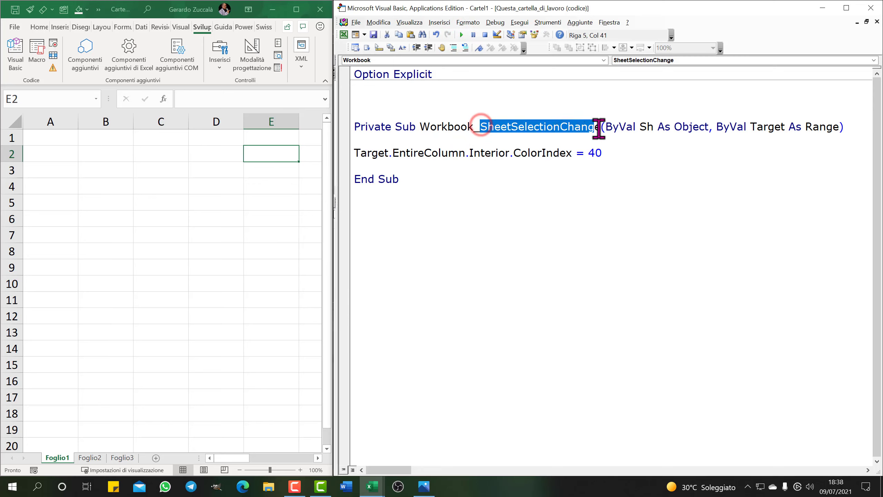
pyautogui.click(502, 197)
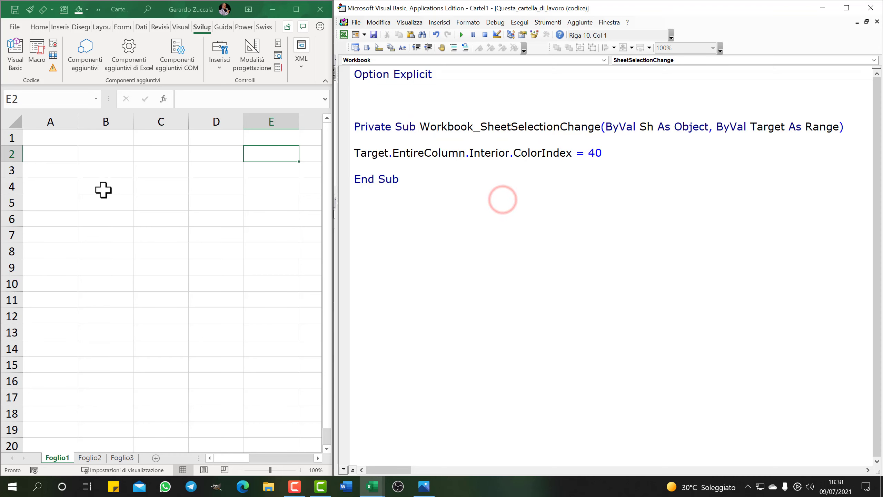
pyautogui.click(102, 190)
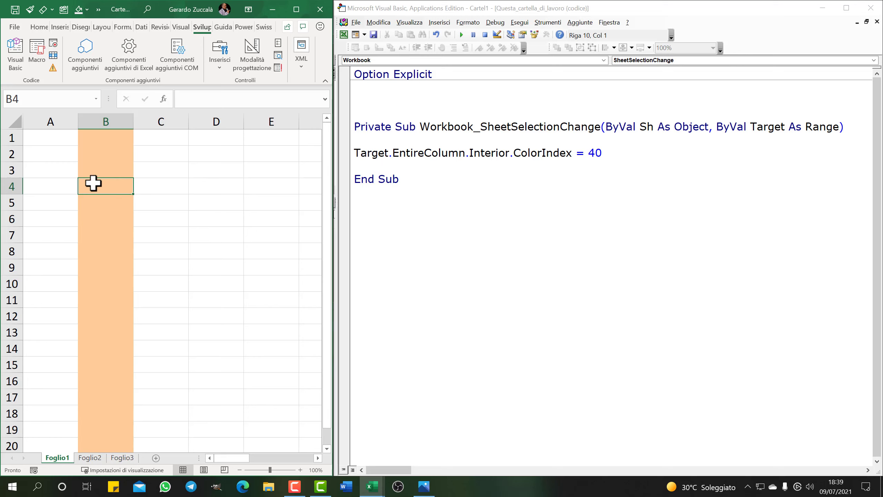
# Highlight Target and EntireColumn in the code, then test cell D2 on Foglio2.
pyautogui.moveTo(355, 152); pyautogui.dragTo(464, 153)
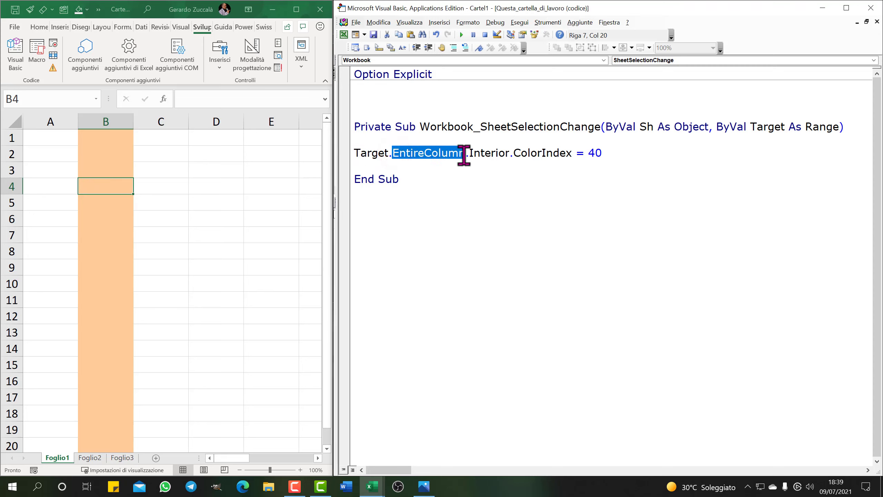
pyautogui.moveTo(469, 153); pyautogui.dragTo(619, 154)
pyautogui.click(553, 185)
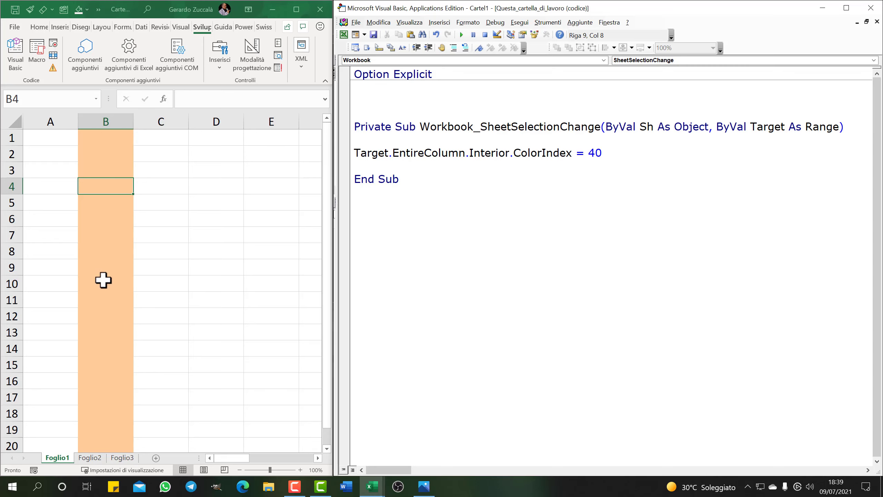
pyautogui.click(91, 457)
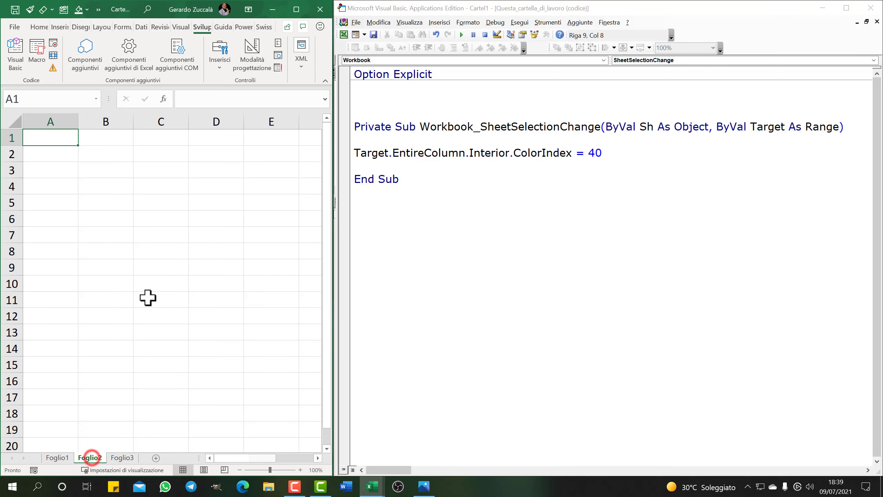
pyautogui.click(218, 156)
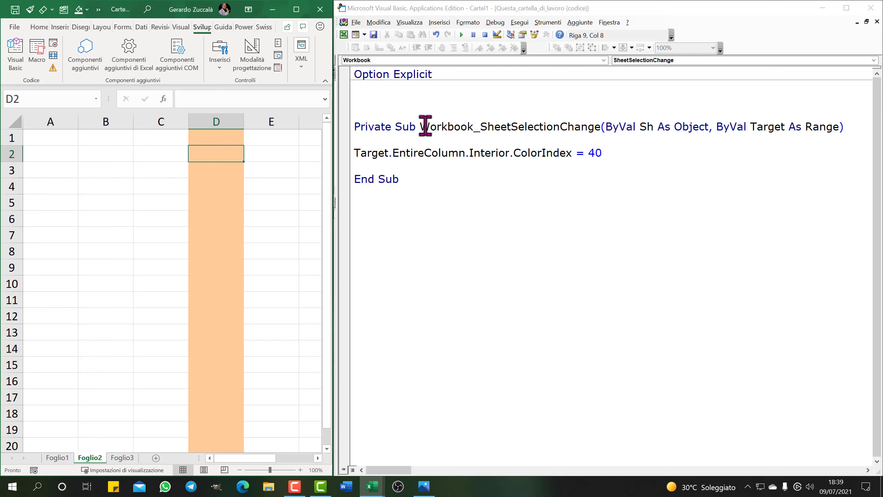
# Test cell B12 on Foglio3 and cell D8 on Foglio1, shading column D peach.
pyautogui.moveTo(420, 126); pyautogui.dragTo(593, 129)
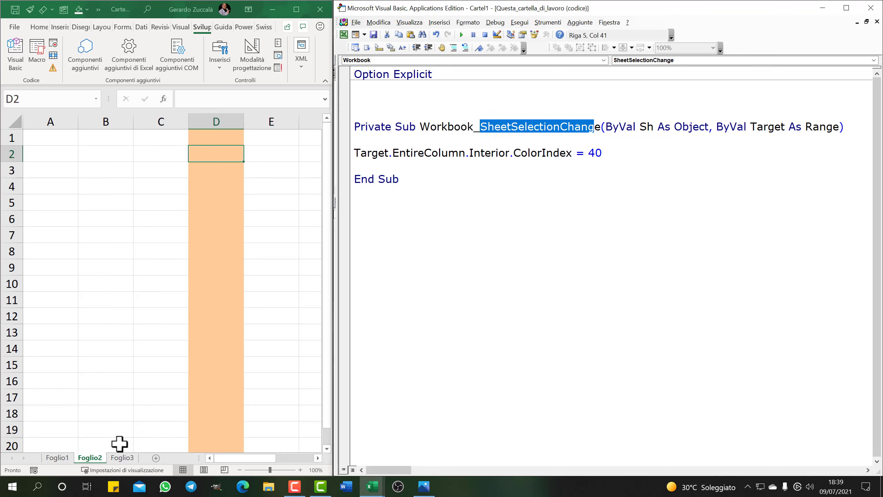
pyautogui.click(126, 458)
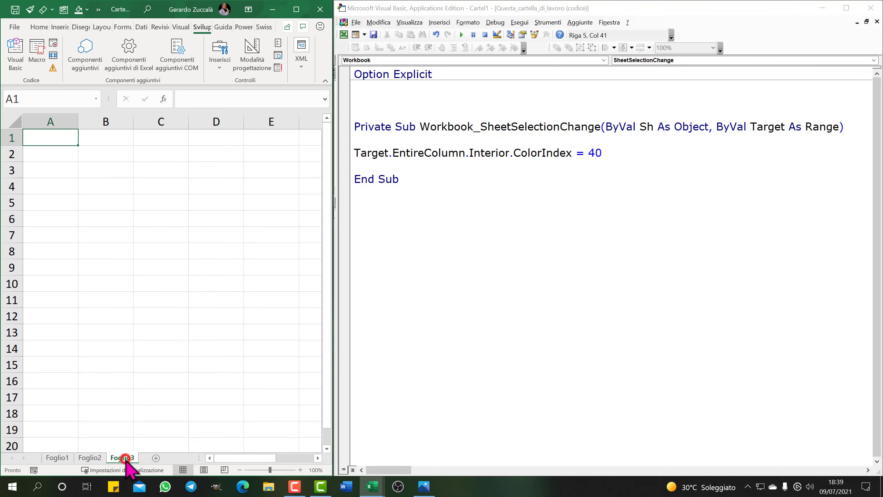
pyautogui.click(98, 315)
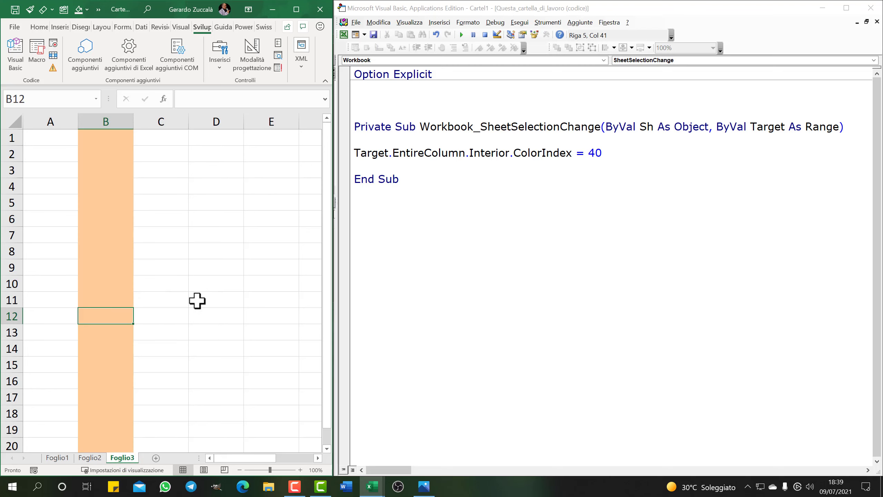
pyautogui.click(58, 458)
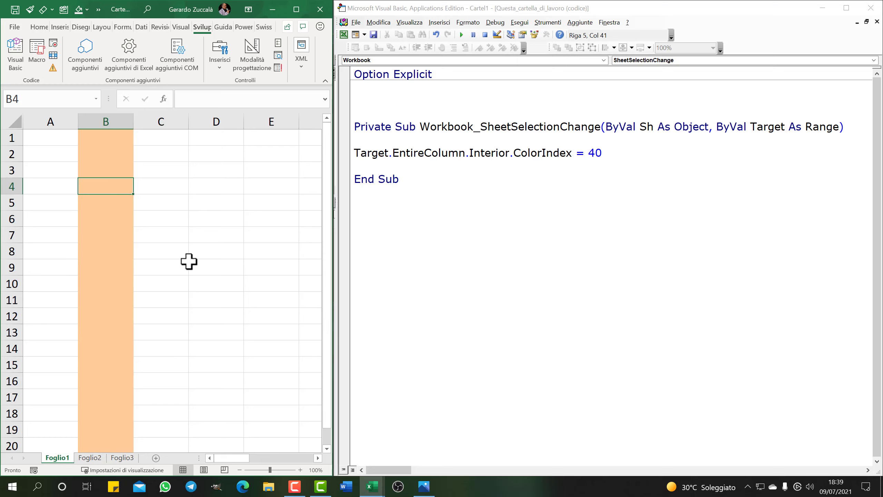
pyautogui.click(209, 253)
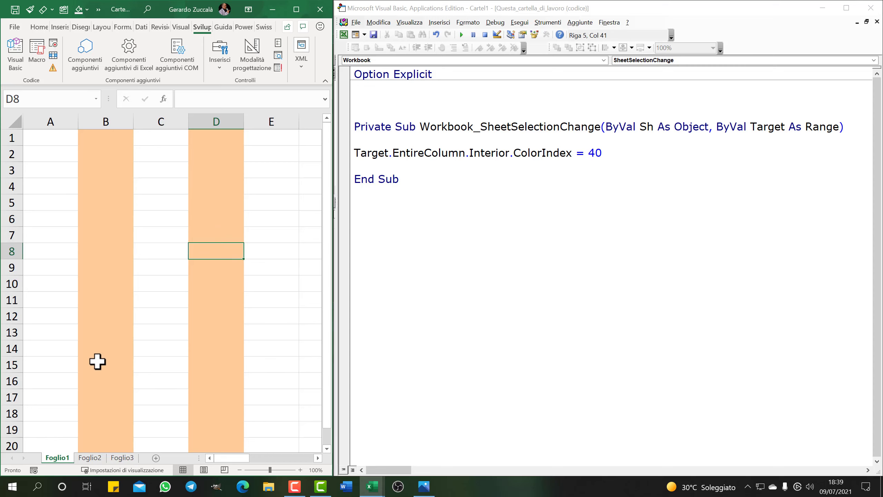
pyautogui.click(349, 153)
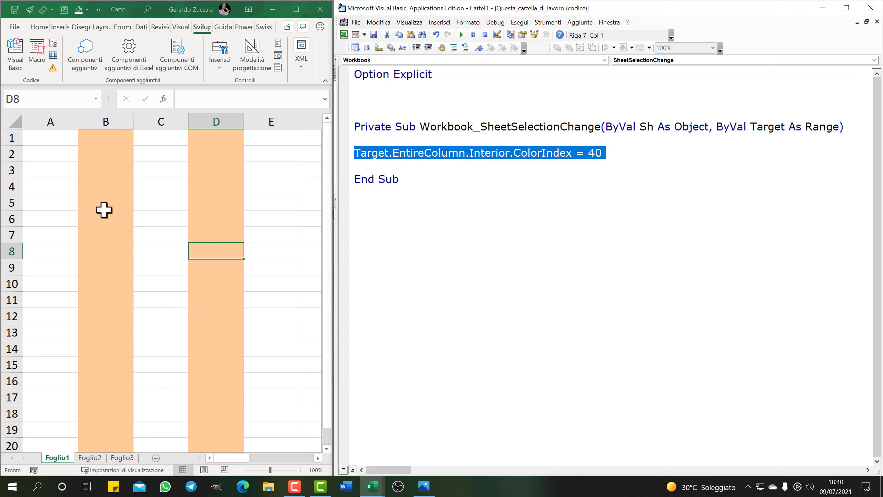
# Add a first line Cells.Interior.ColorIndex = xlNone above the Target line.
pyautogui.click(443, 196)
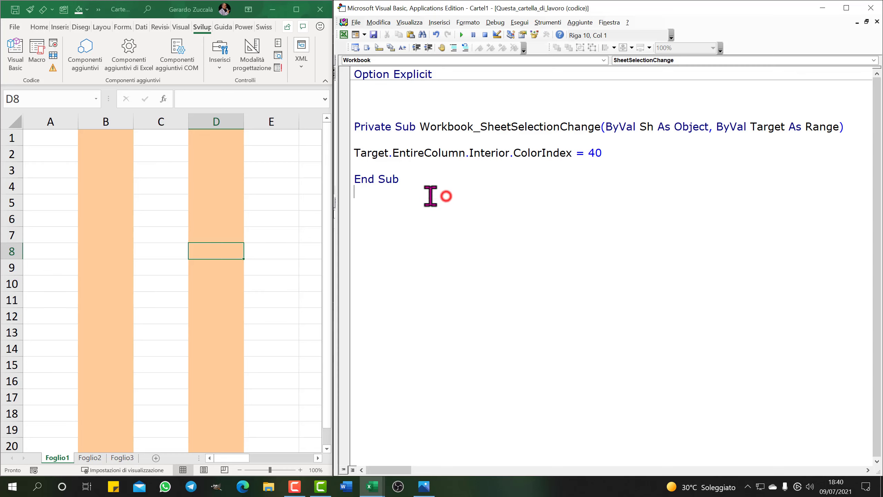
pyautogui.click(354, 142)
pyautogui.press('Return')
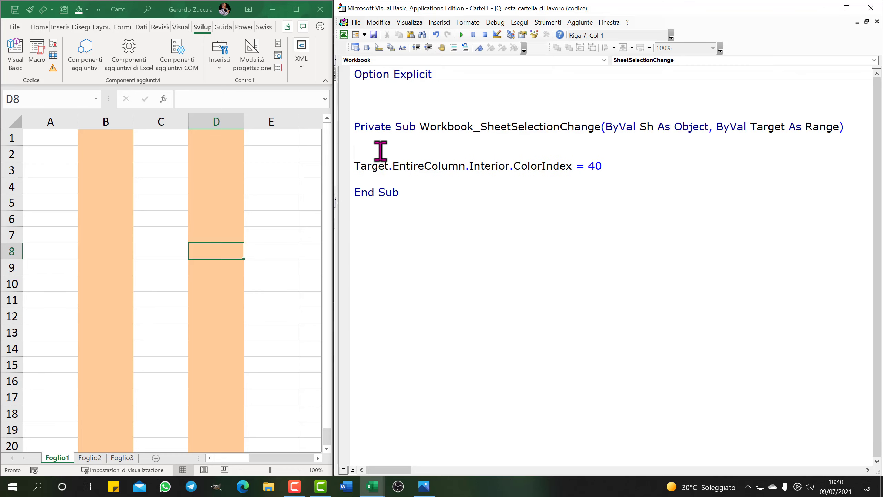
pyautogui.moveTo(354, 165); pyautogui.dragTo(602, 167)
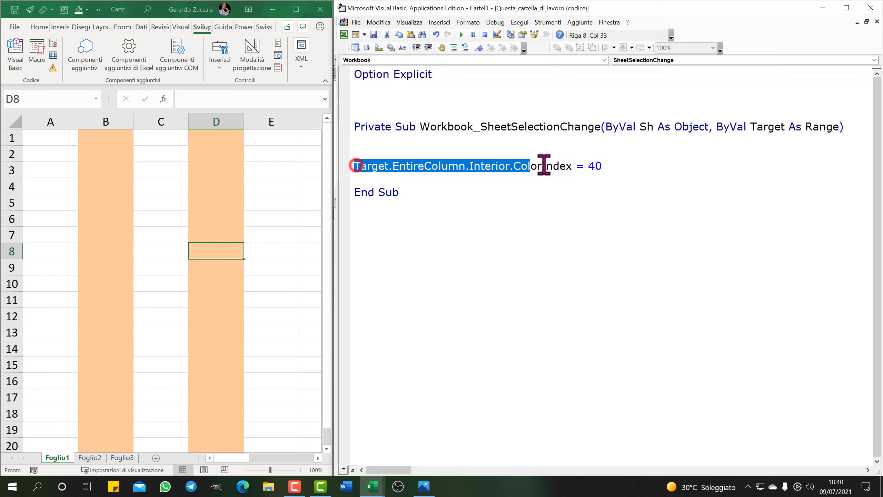
pyautogui.click(359, 147)
pyautogui.write('cells')
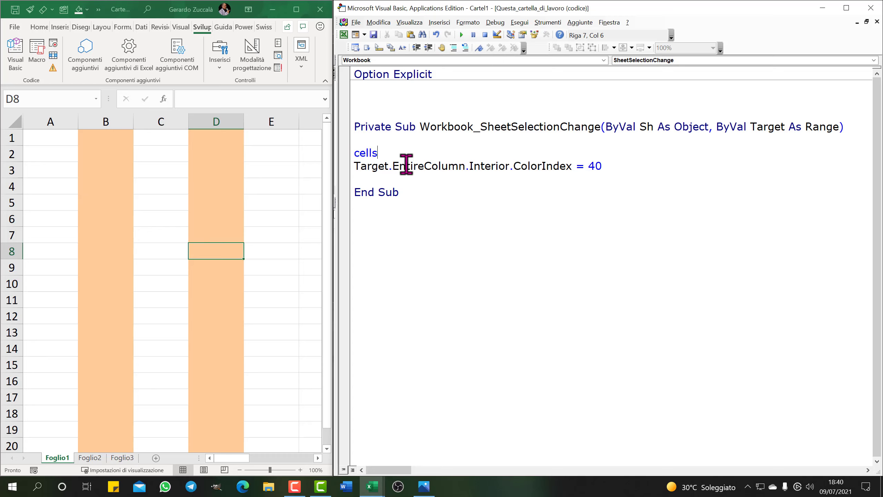
pyautogui.write('.inter')
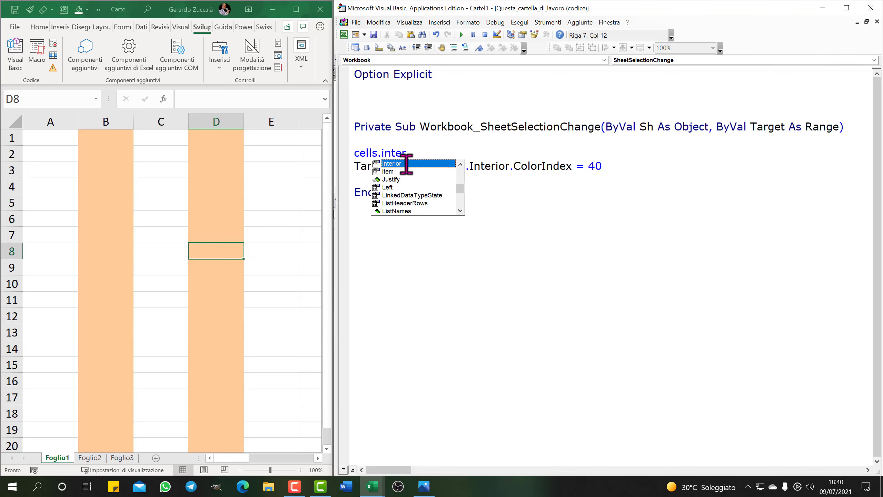
pyautogui.press('Tab')
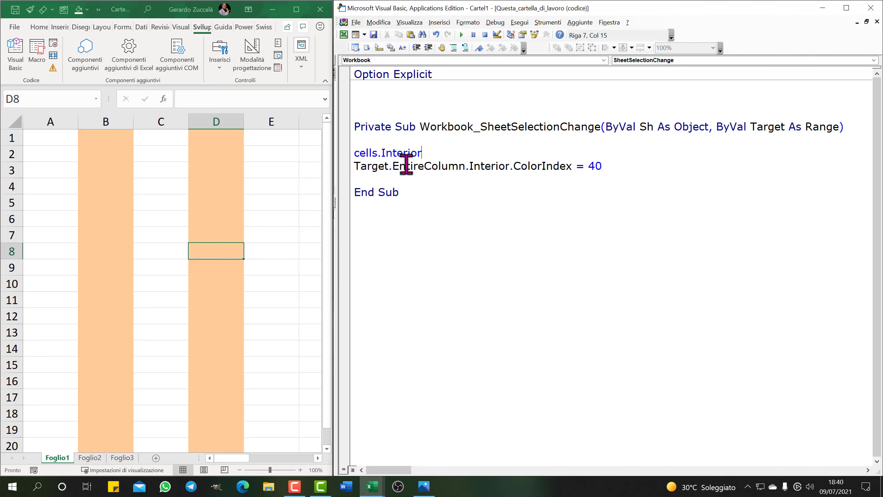
pyautogui.write('.colo')
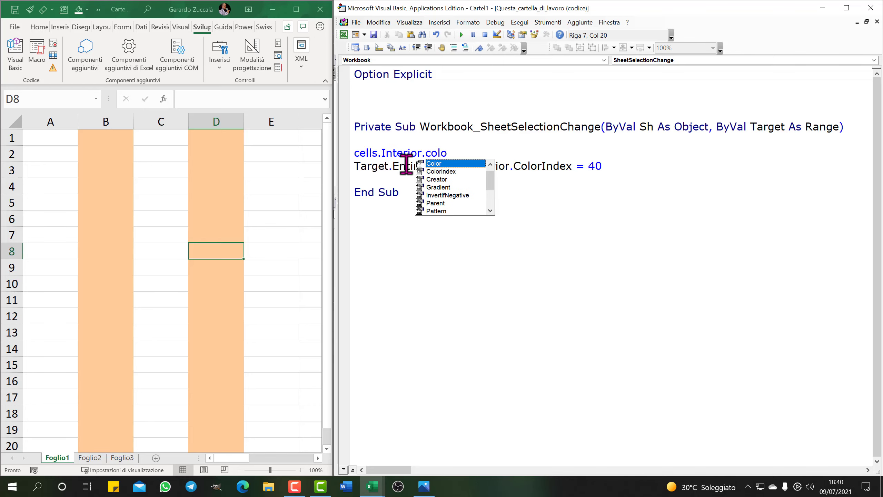
pyautogui.press('Down')
pyautogui.press('Tab')
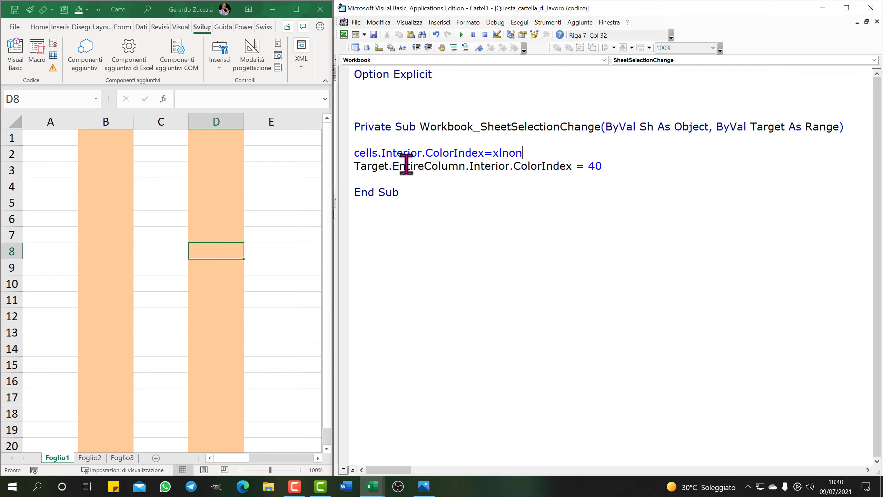
pyautogui.click(525, 205)
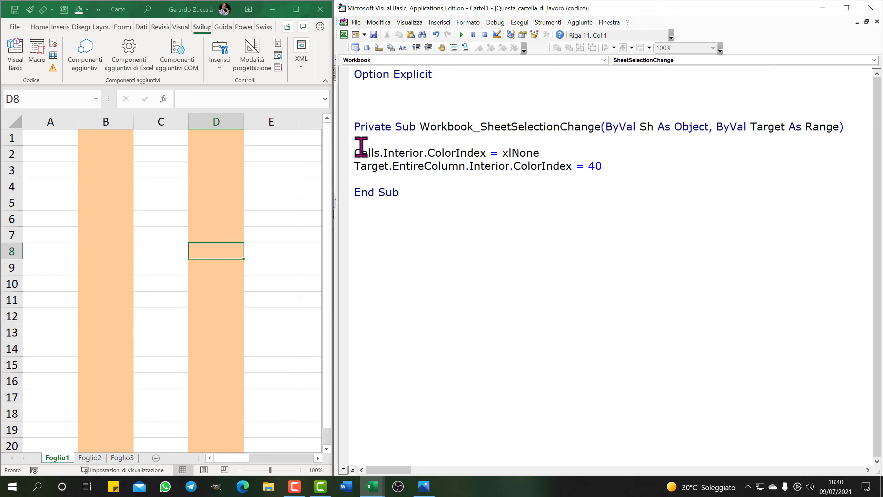
# Highlight both code lines, then select C8 to see only column C shaded.
pyautogui.moveTo(355, 153); pyautogui.dragTo(539, 153)
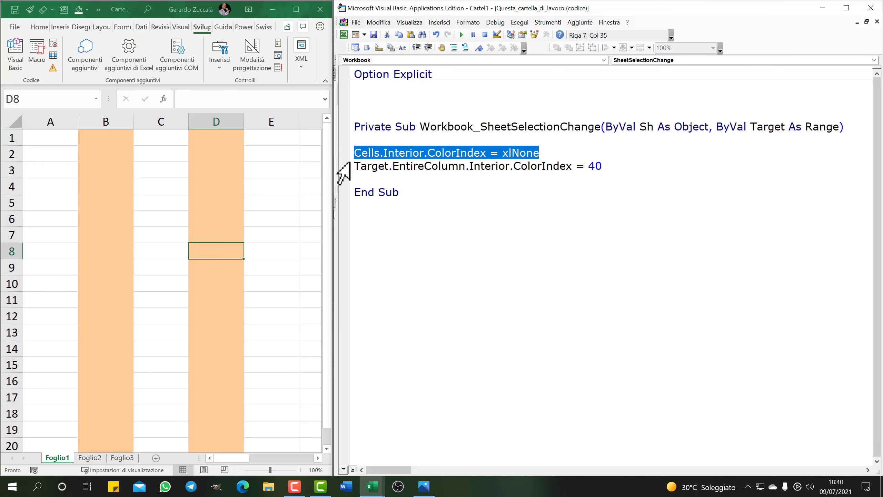
pyautogui.moveTo(355, 165); pyautogui.dragTo(571, 166)
pyautogui.click(544, 199)
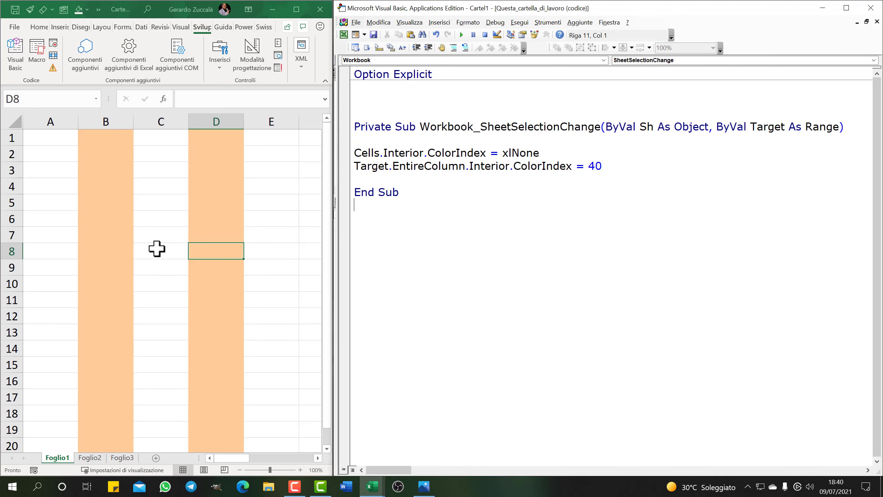
pyautogui.click(157, 248)
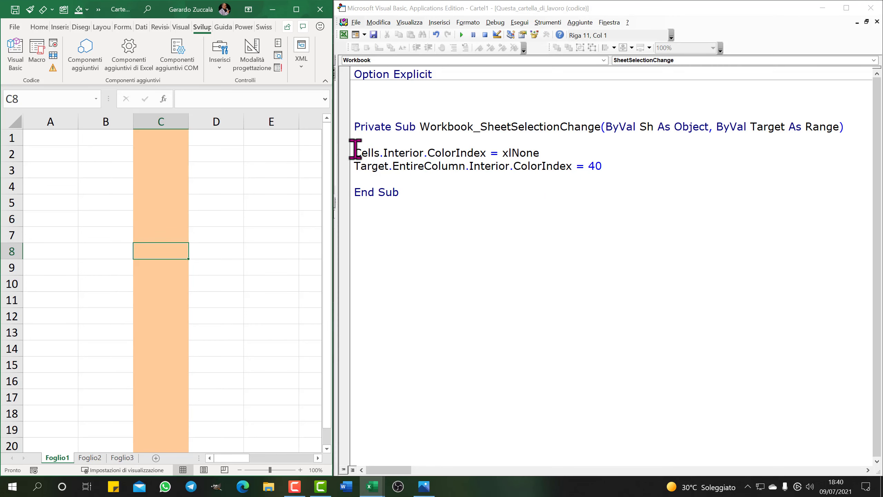
pyautogui.moveTo(355, 153); pyautogui.dragTo(540, 153)
# Duplicate the Target column line and change the copy to Target.EntireRow.Interior.ColorIndex = 20.
pyautogui.moveTo(355, 166); pyautogui.dragTo(624, 170)
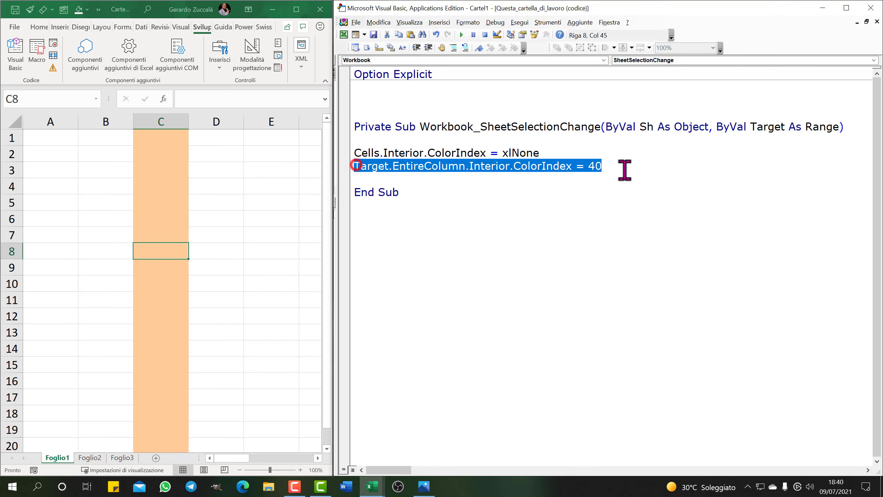
pyautogui.click(485, 257)
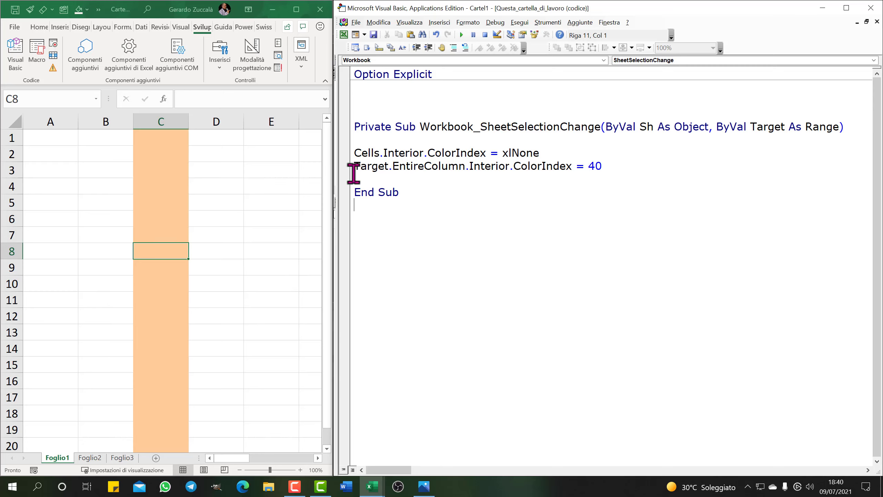
pyautogui.moveTo(355, 166); pyautogui.dragTo(603, 166)
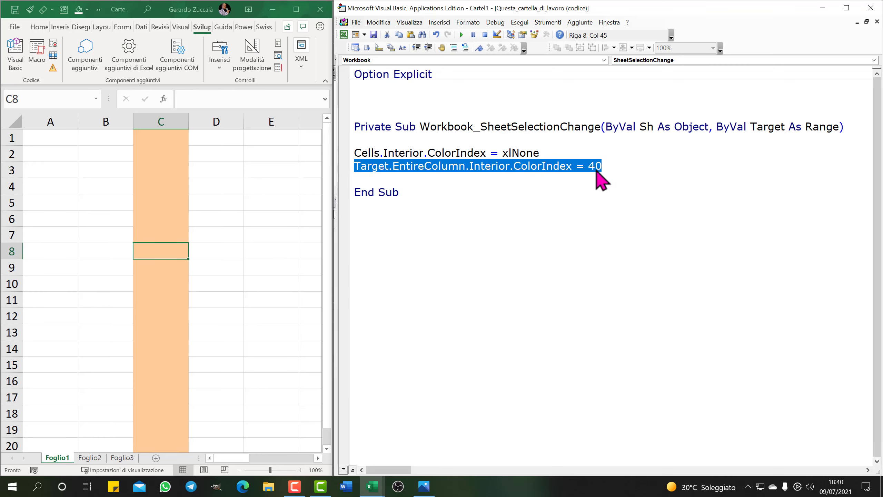
pyautogui.hotkey('ctrl', 'c')
pyautogui.click(362, 179)
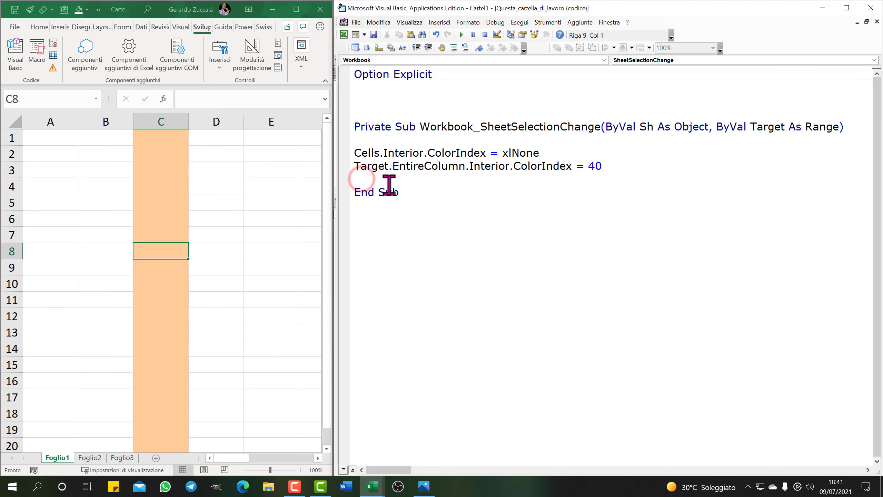
pyautogui.hotkey('ctrl', 'v')
pyautogui.doubleClick(434, 178)
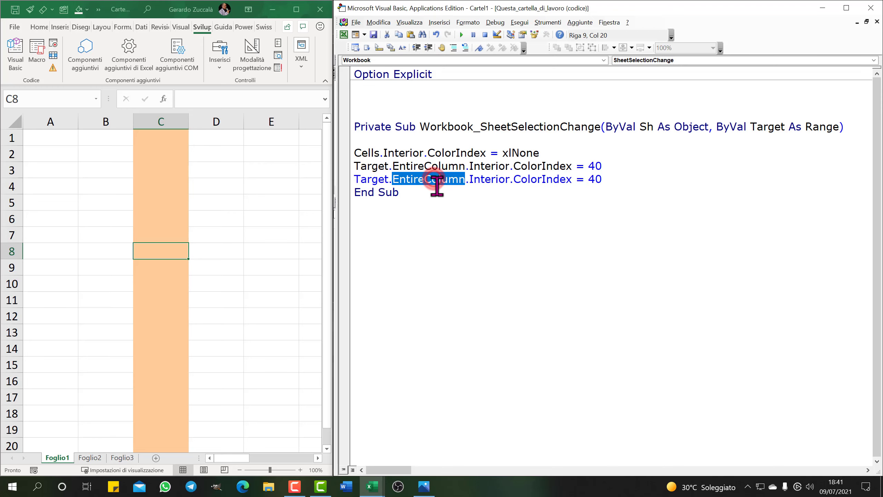
pyautogui.click(440, 192)
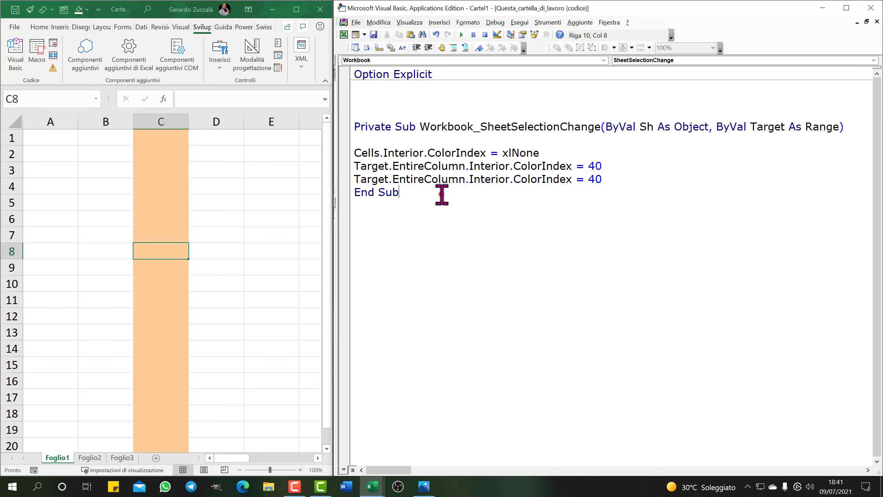
pyautogui.moveTo(465, 178); pyautogui.dragTo(425, 179)
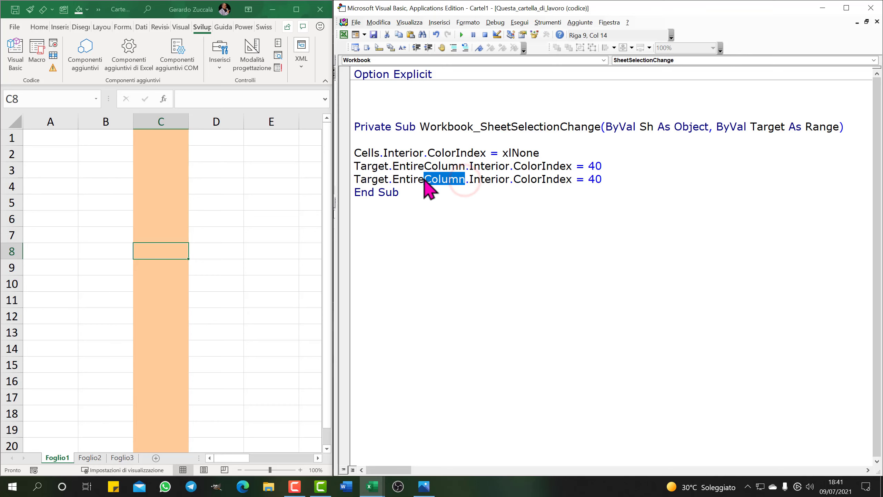
pyautogui.write('Row')
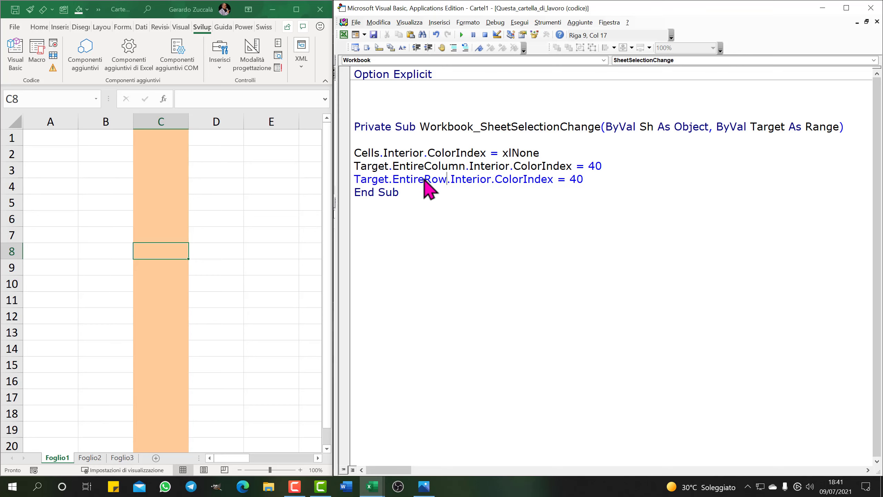
pyautogui.doubleClick(576, 179)
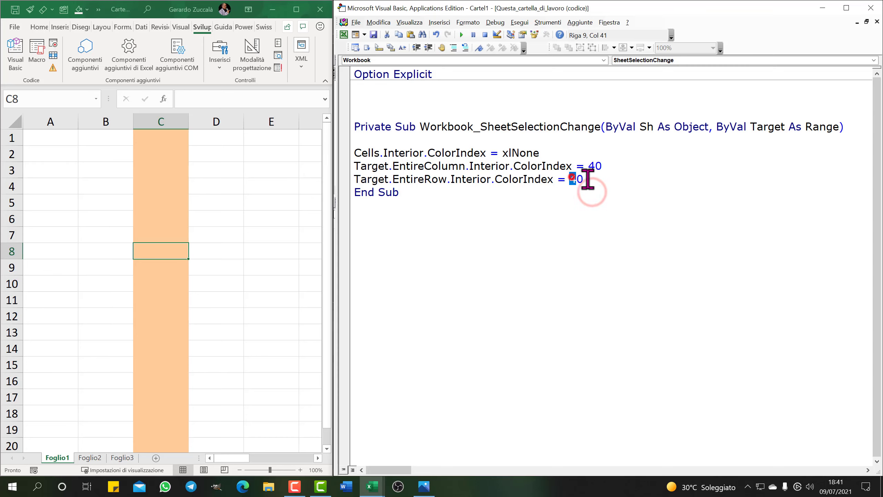
pyautogui.write('2')
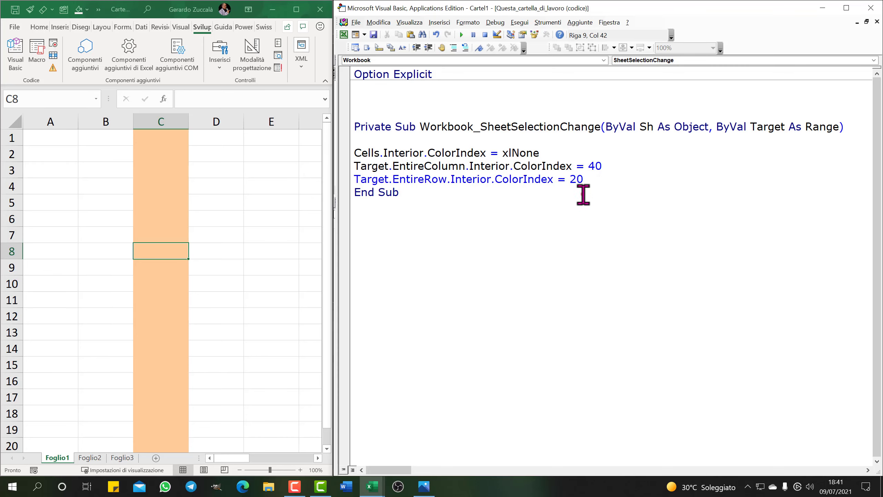
pyautogui.click(583, 195)
# Indent the three statements inside the procedure.
pyautogui.click(354, 153)
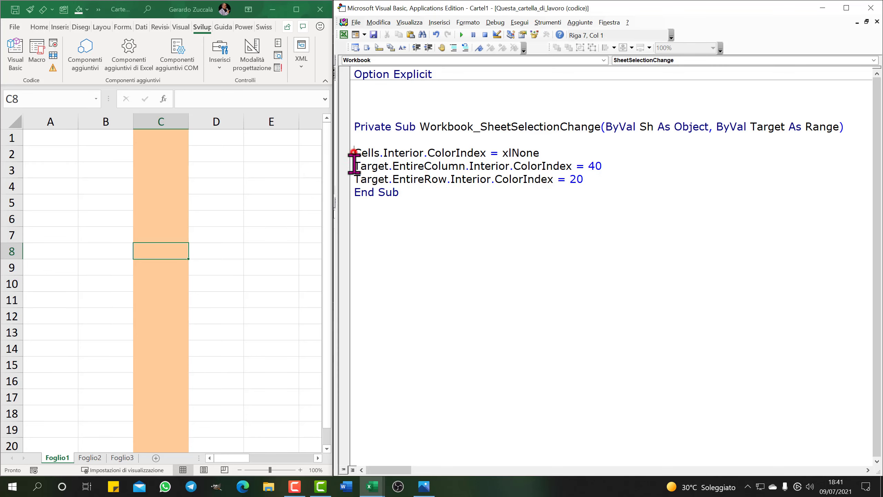
pyautogui.moveTo(354, 153); pyautogui.dragTo(363, 193)
pyautogui.press('Tab')
pyautogui.click(454, 204)
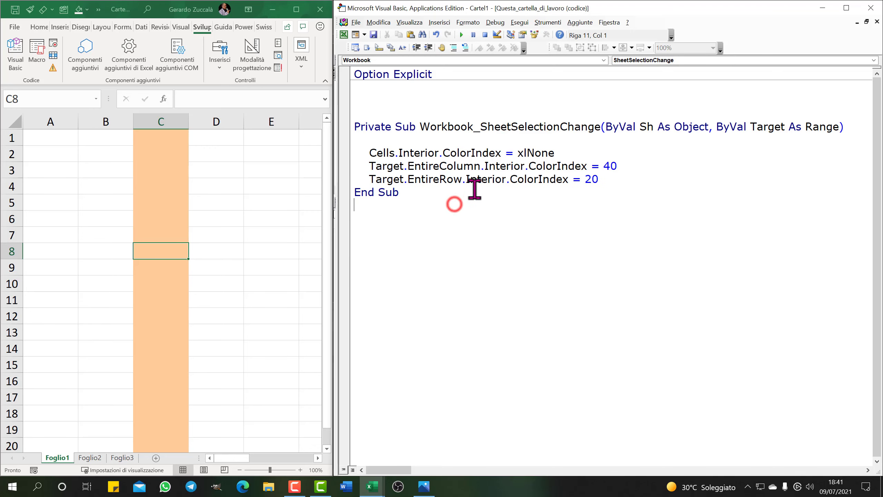
# Select cells such as B7 and C10 on Foglio1, Foglio2 and Foglio3 to test row shading, returning to Foglio1.
pyautogui.click(94, 235)
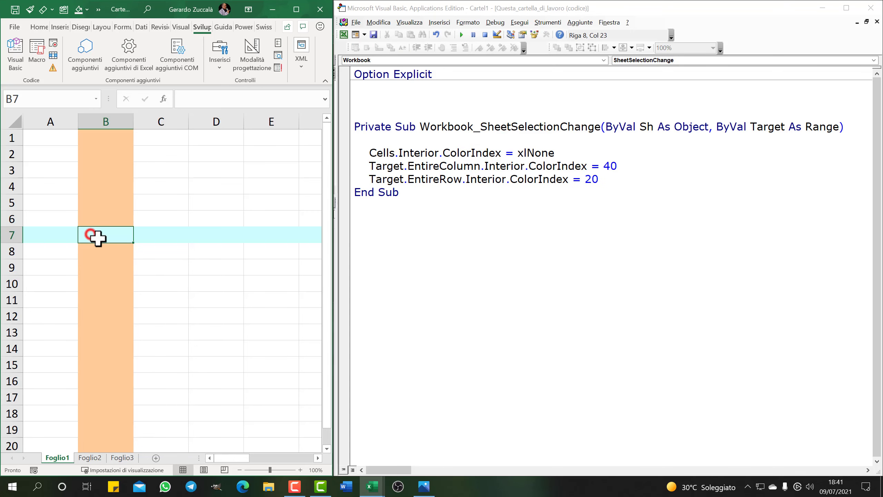
pyautogui.click(176, 282)
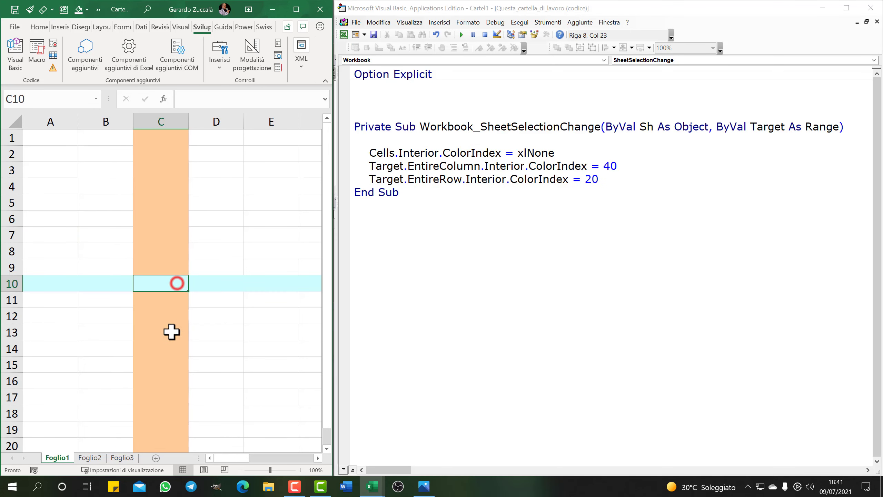
pyautogui.click(87, 459)
pyautogui.click(96, 236)
pyautogui.click(187, 281)
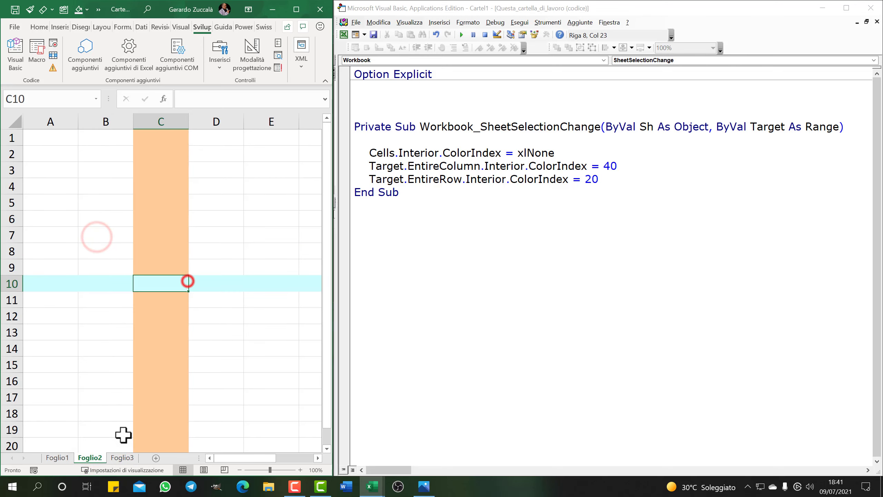
pyautogui.click(122, 458)
pyautogui.click(180, 231)
pyautogui.click(98, 196)
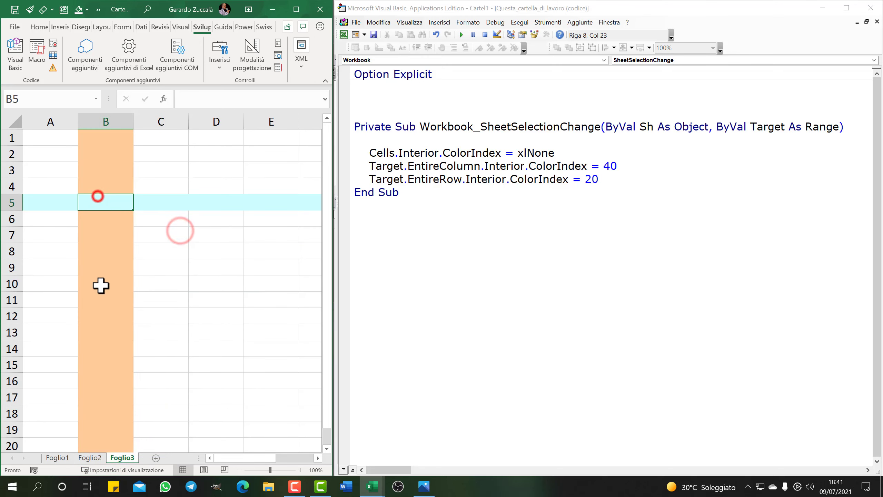
pyautogui.click(167, 300)
pyautogui.click(98, 301)
pyautogui.click(54, 457)
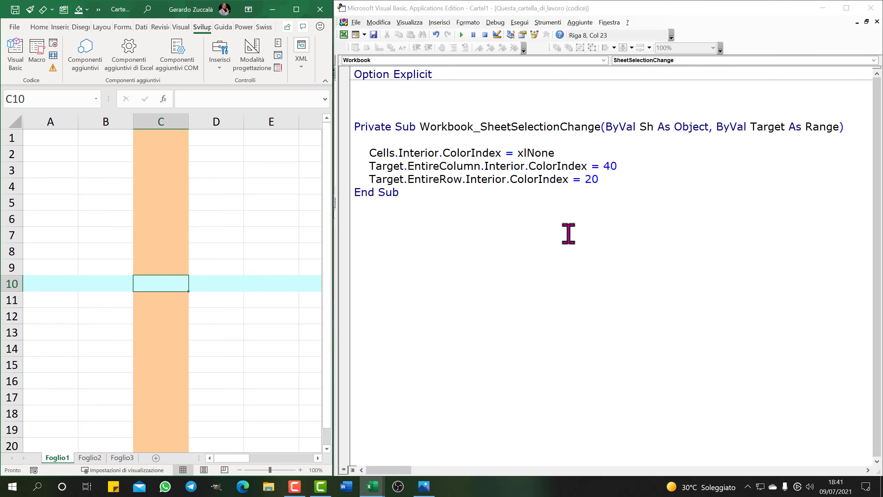
# Add a line Target.Interior.ColorIndex = xlNone below the EntireRow line using IntelliSense completion.
pyautogui.click(595, 181)
pyautogui.press('Return')
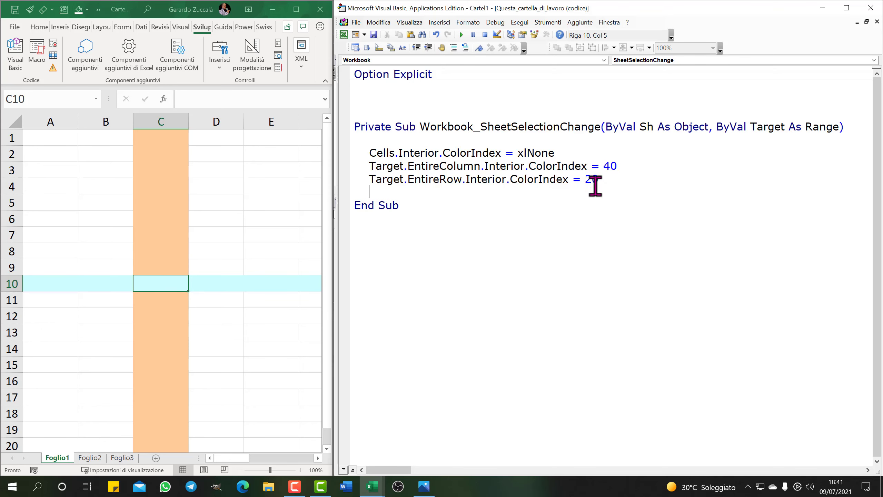
pyautogui.write('t')
pyautogui.hotkey('ctrl', 'space')
pyautogui.write('ar')
pyautogui.press('Tab')
pyautogui.write('.int')
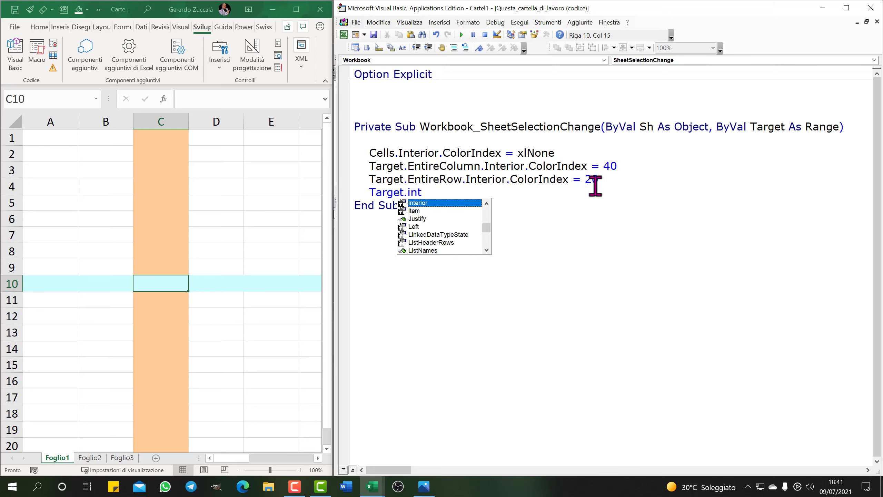
pyautogui.press('Tab')
pyautogui.write('.c')
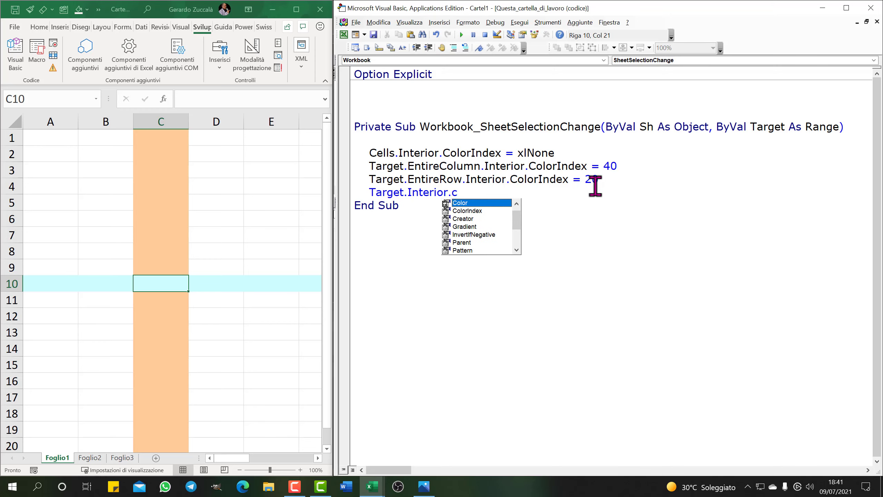
pyautogui.press('Down')
pyautogui.press('Tab')
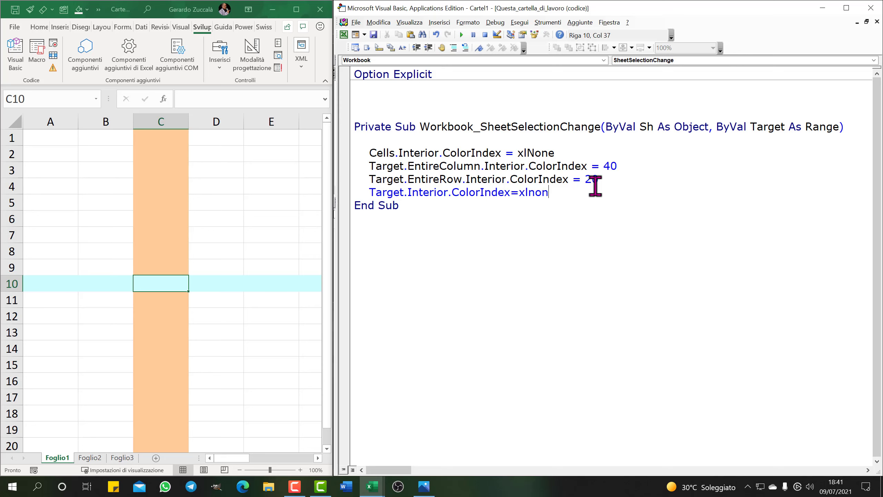
pyautogui.click(688, 232)
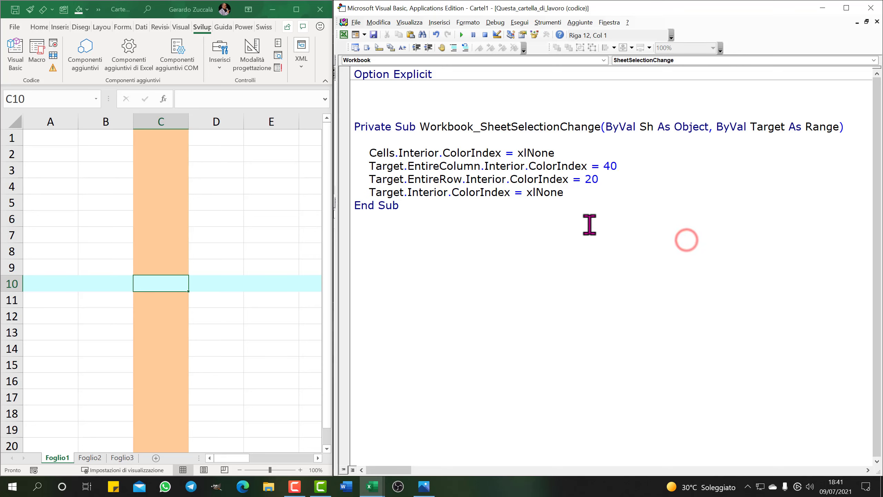
# Select Foglio1 cells C4, B7, D8, D5, B4, B9, C9, D4 and C11 to check the unfilled selected cell.
pyautogui.click(139, 181)
pyautogui.click(91, 235)
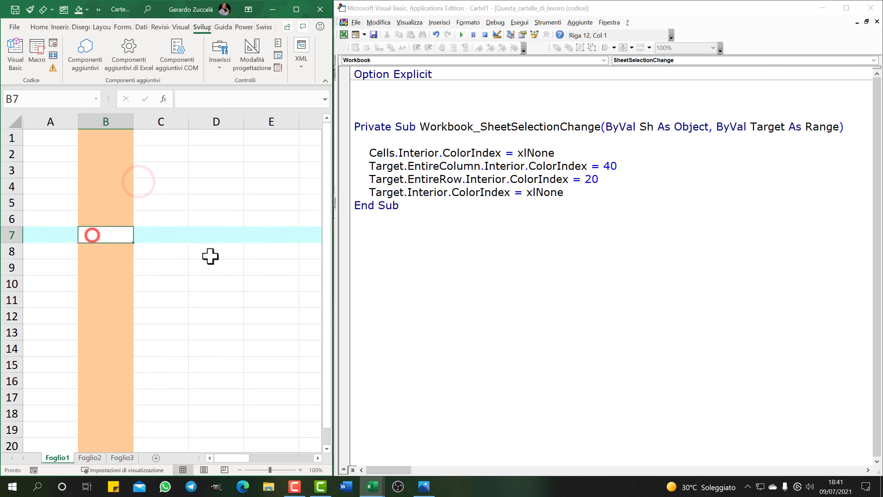
pyautogui.click(210, 256)
pyautogui.click(228, 200)
pyautogui.click(103, 187)
pyautogui.click(84, 258)
pyautogui.click(184, 268)
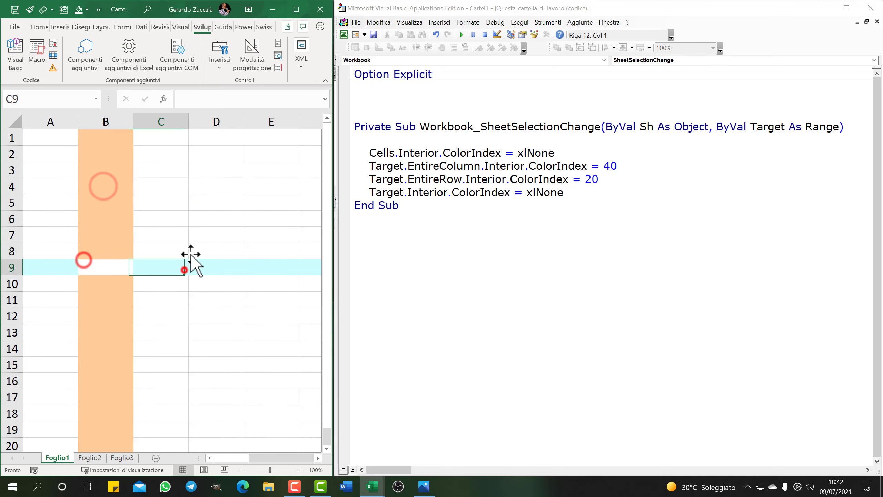
pyautogui.click(199, 191)
pyautogui.click(105, 191)
pyautogui.click(167, 297)
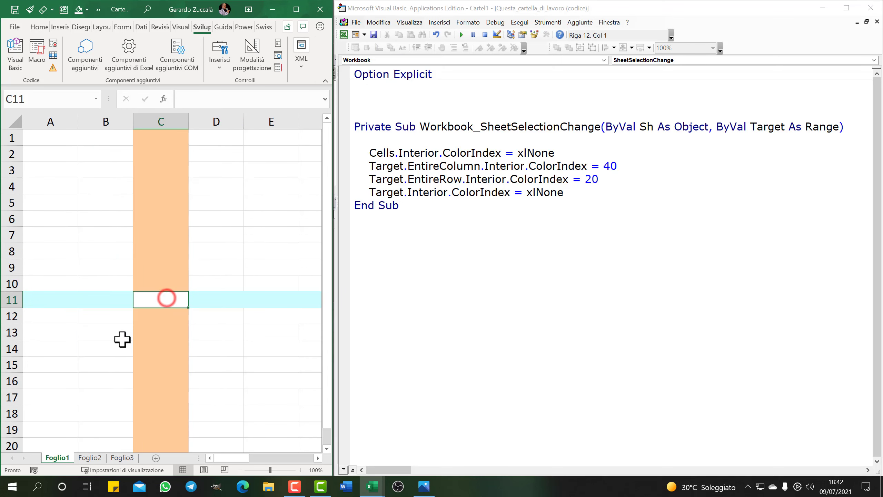
# Repeat the check on cells of Foglio2 and Foglio3, then return to Foglio1.
pyautogui.click(89, 458)
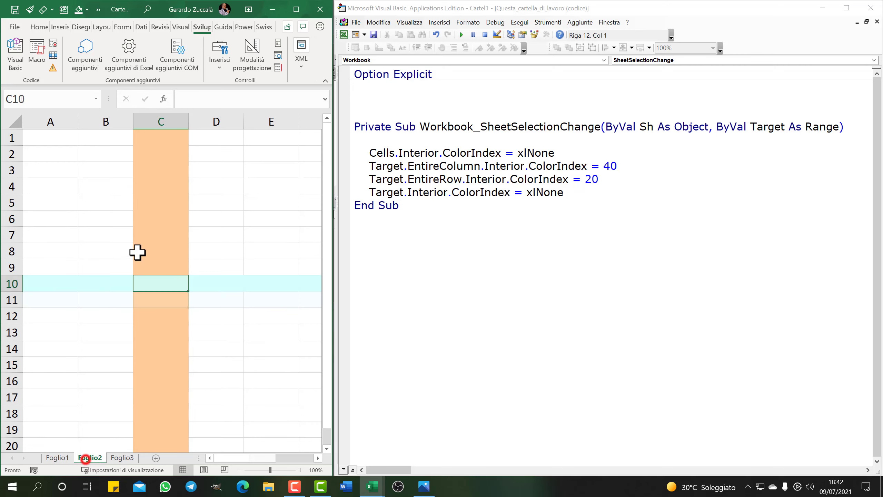
pyautogui.click(129, 222)
pyautogui.click(181, 236)
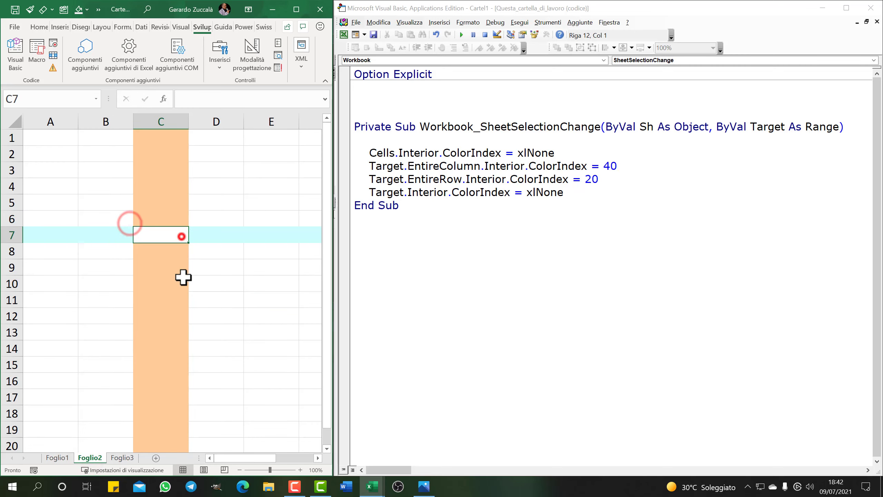
pyautogui.click(92, 318)
pyautogui.click(120, 458)
pyautogui.click(180, 201)
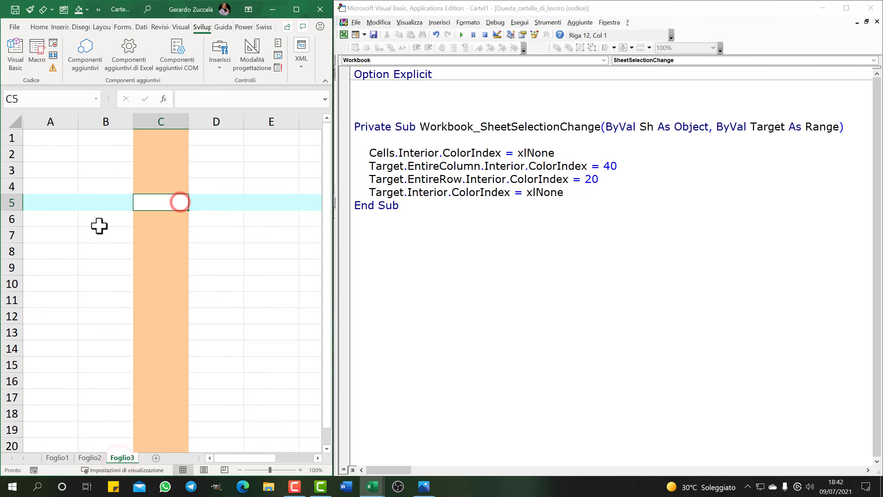
pyautogui.click(92, 255)
pyautogui.click(197, 274)
pyautogui.click(209, 192)
pyautogui.click(111, 181)
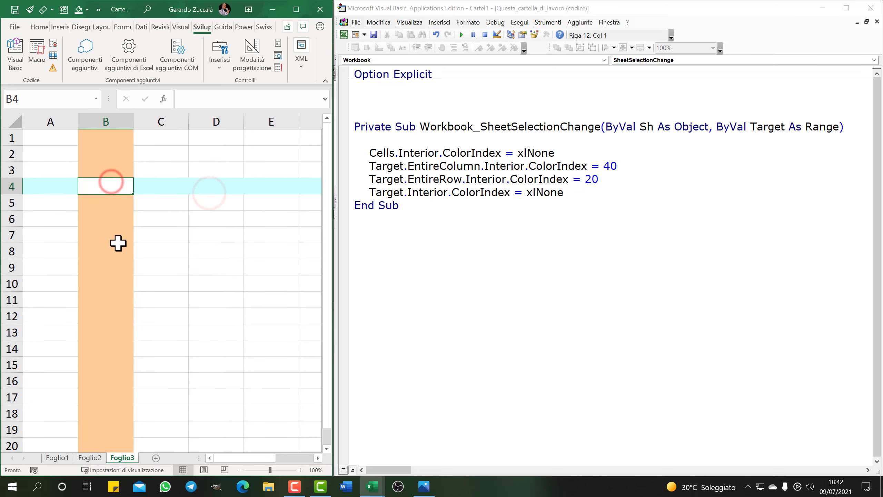
pyautogui.click(208, 240)
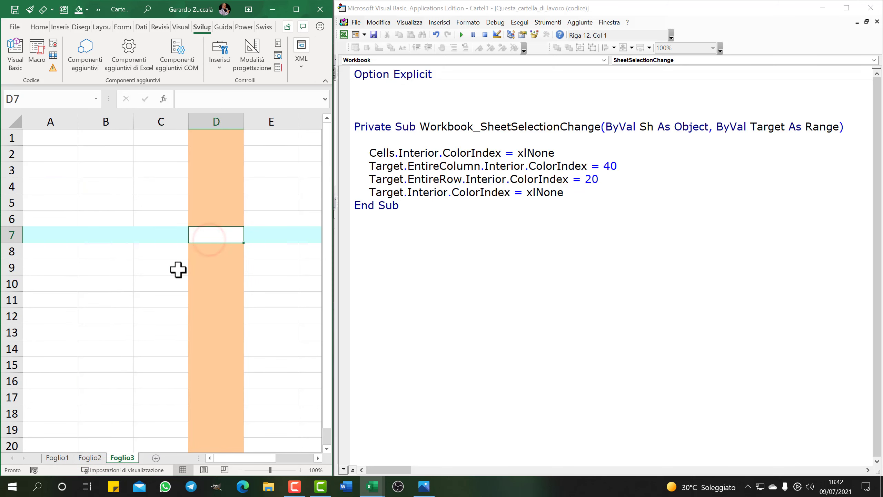
pyautogui.click(57, 458)
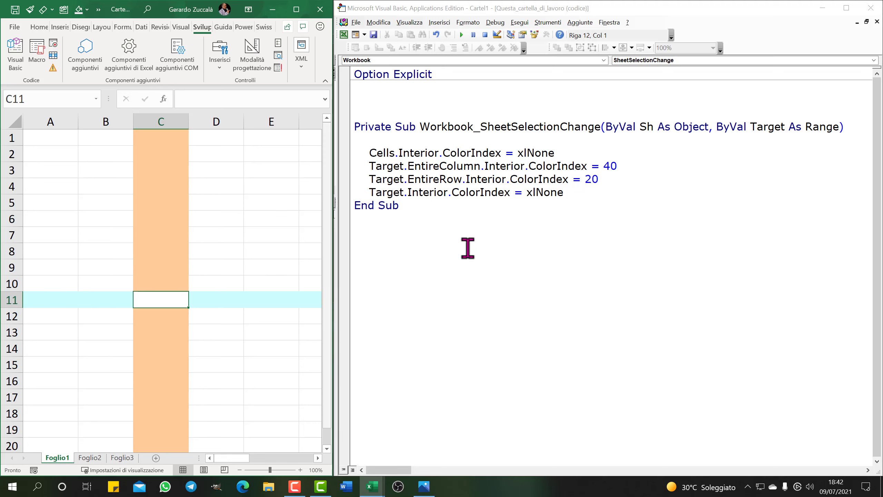
# Comment out the column and row colouring lines and replace xlNone with 25 in the last statement.
pyautogui.moveTo(430, 165); pyautogui.dragTo(432, 179)
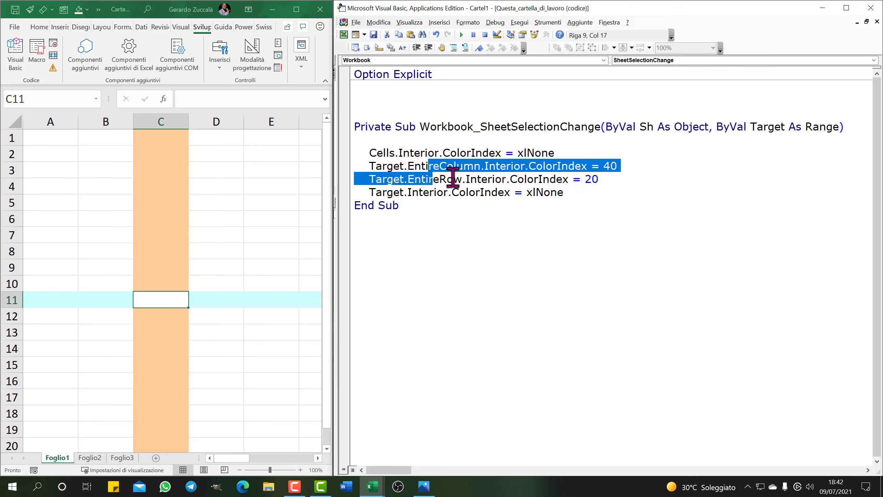
pyautogui.click(454, 47)
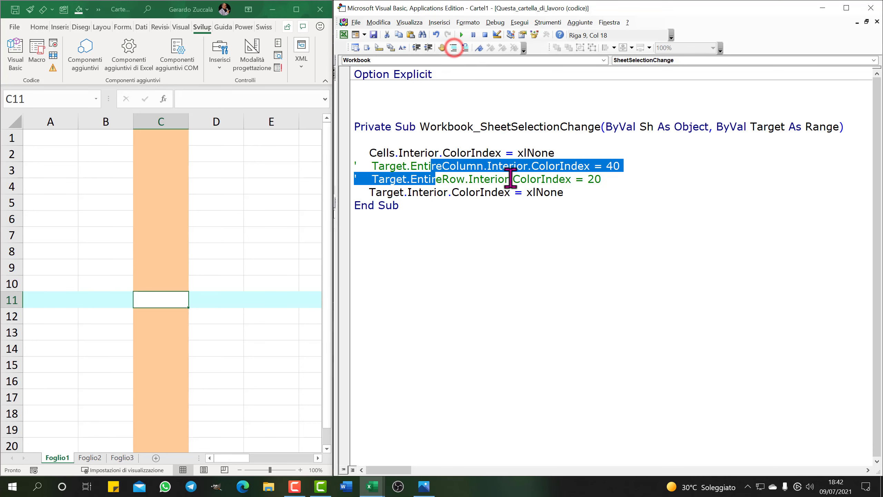
pyautogui.click(564, 193)
pyautogui.moveTo(369, 193); pyautogui.dragTo(557, 192)
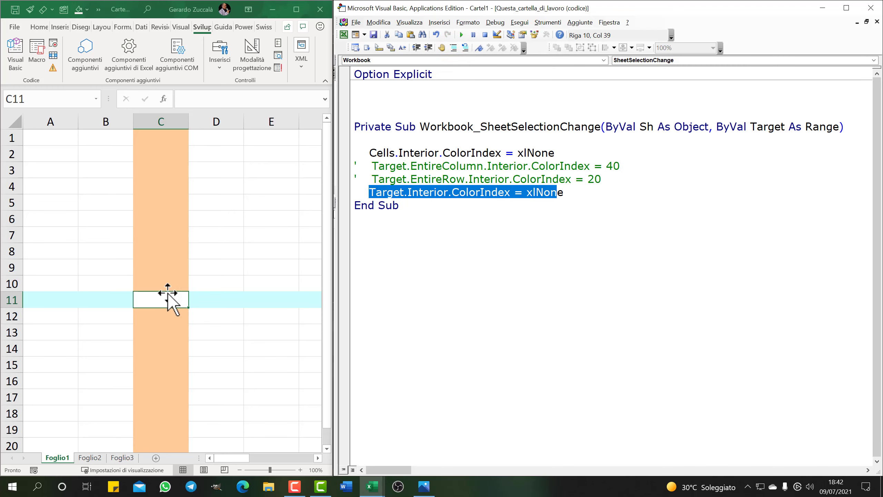
pyautogui.click(453, 212)
pyautogui.moveTo(527, 192); pyautogui.dragTo(590, 200)
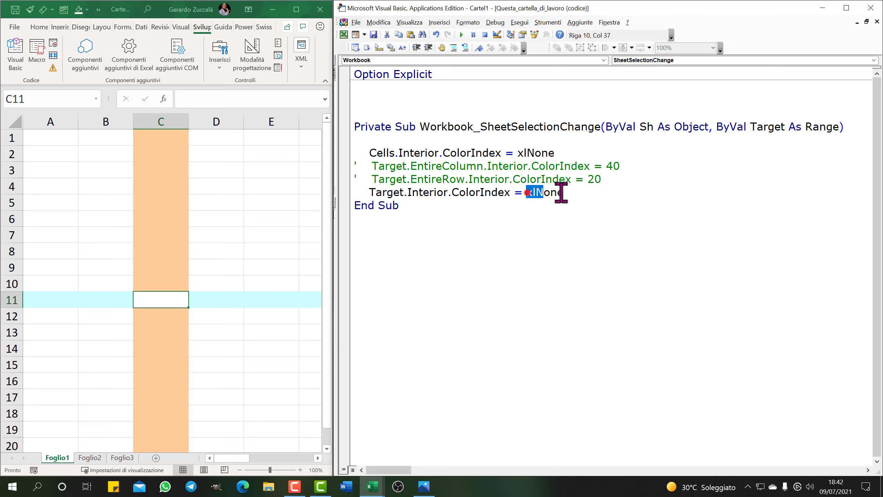
pyautogui.press('Delete')
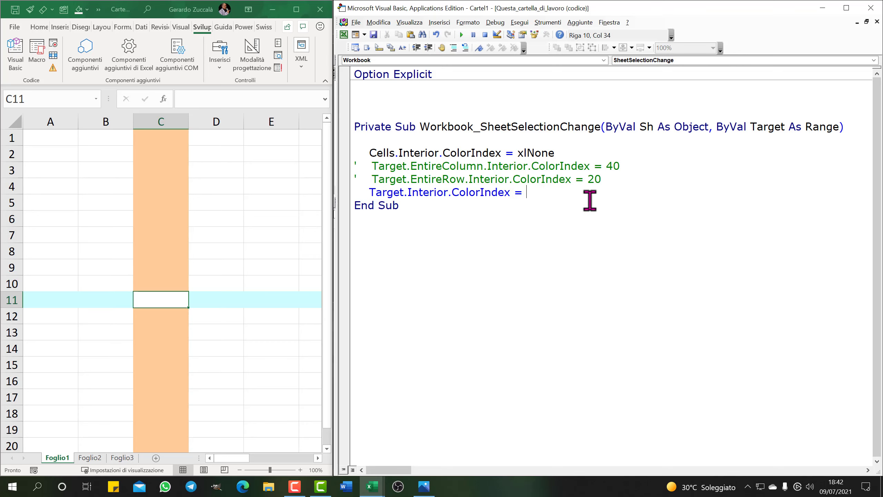
pyautogui.write('25')
pyautogui.press('Return')
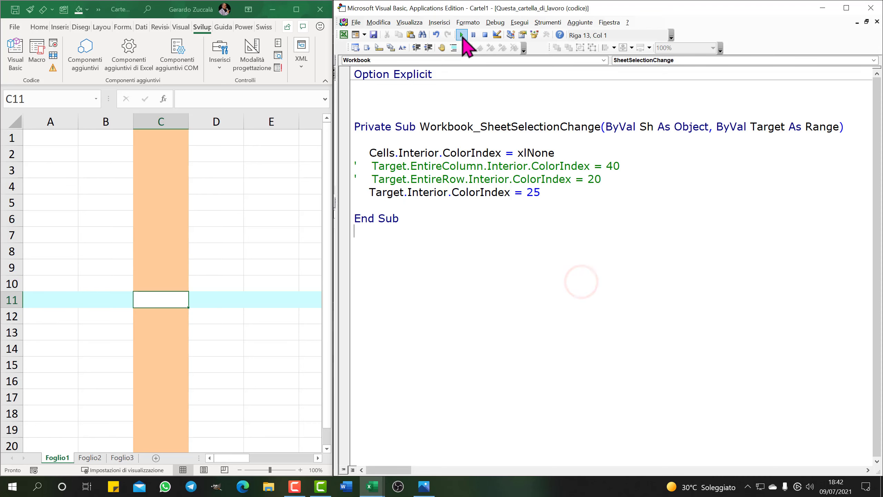
# Select several cells on Foglio1 and Foglio2 to confirm each turns dark blue.
pyautogui.click(146, 221)
pyautogui.click(90, 199)
pyautogui.click(196, 188)
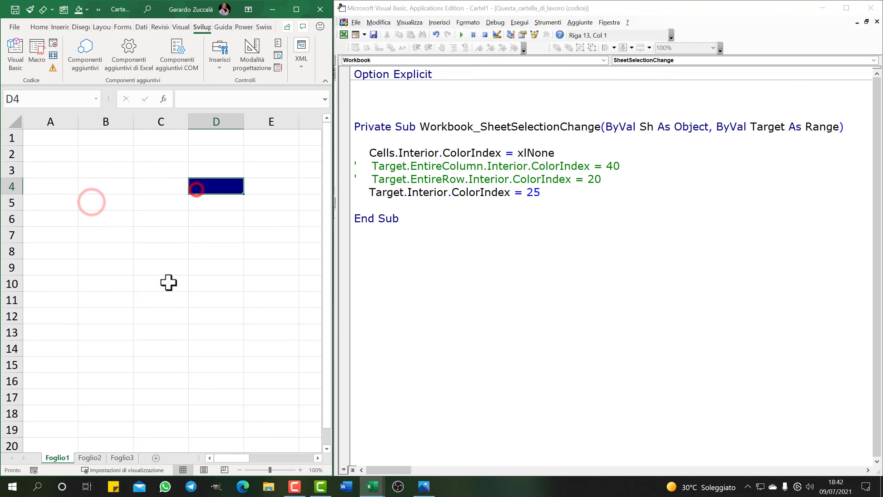
pyautogui.click(169, 282)
pyautogui.click(107, 323)
pyautogui.click(90, 199)
pyautogui.click(204, 217)
pyautogui.click(89, 457)
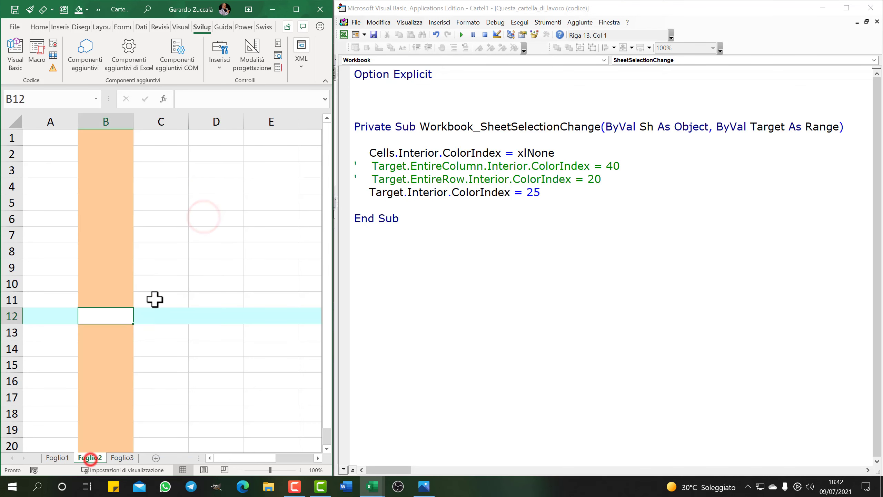
pyautogui.click(168, 280)
pyautogui.click(141, 188)
pyautogui.click(285, 208)
# Test cells on Foglio3, return to Foglio1, and change the colour value 25 to 40.
pyautogui.click(123, 458)
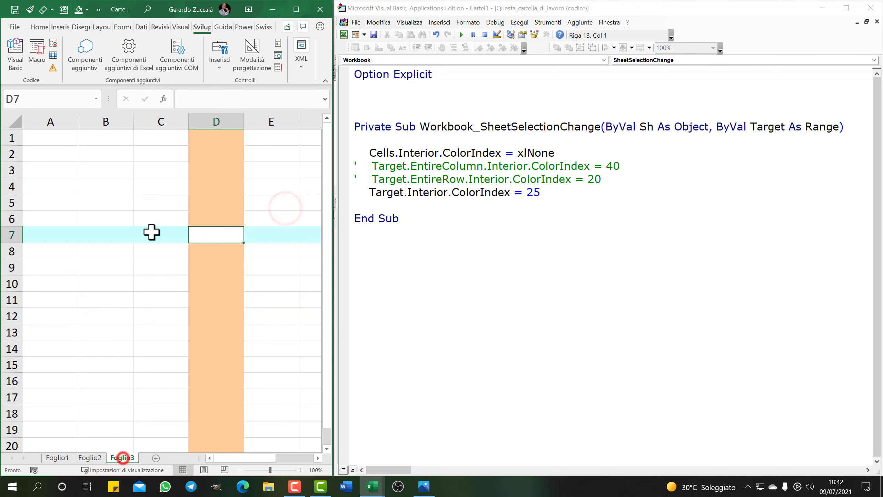
pyautogui.click(139, 191)
pyautogui.click(59, 271)
pyautogui.click(202, 288)
pyautogui.click(241, 188)
pyautogui.click(142, 164)
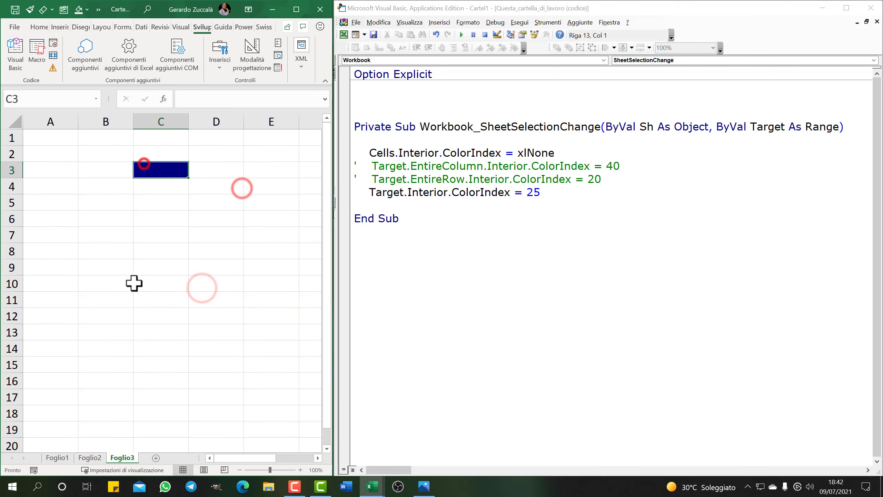
pyautogui.click(134, 282)
pyautogui.click(79, 317)
pyautogui.click(90, 231)
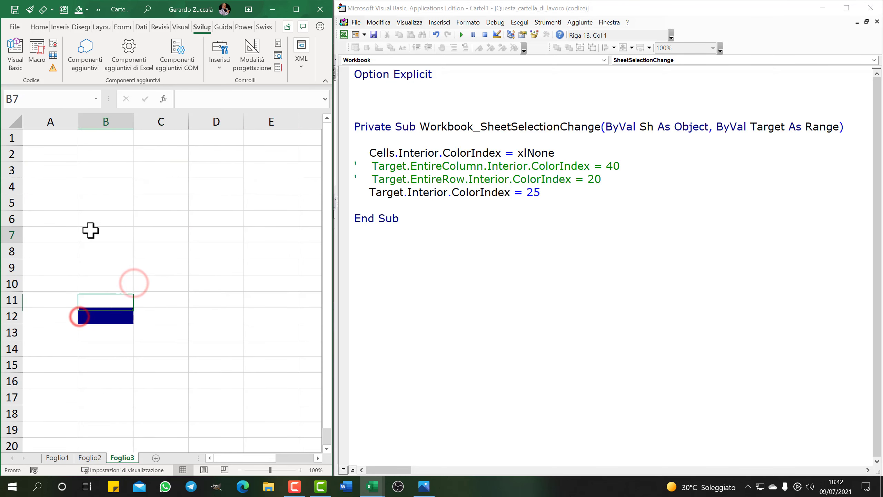
pyautogui.click(68, 458)
pyautogui.doubleClick(529, 192)
pyautogui.write('40')
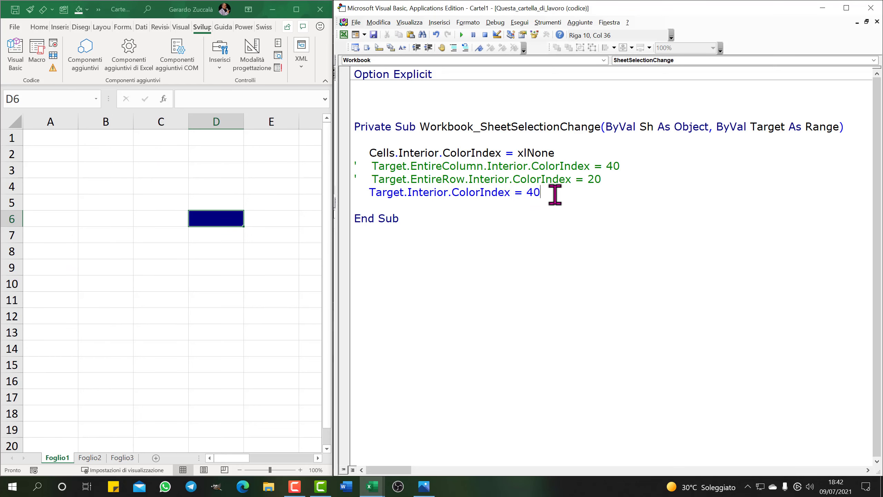
# Commit the colour index 40 edit and select several cells to check they turn peach.
pyautogui.click(550, 233)
pyautogui.click(147, 153)
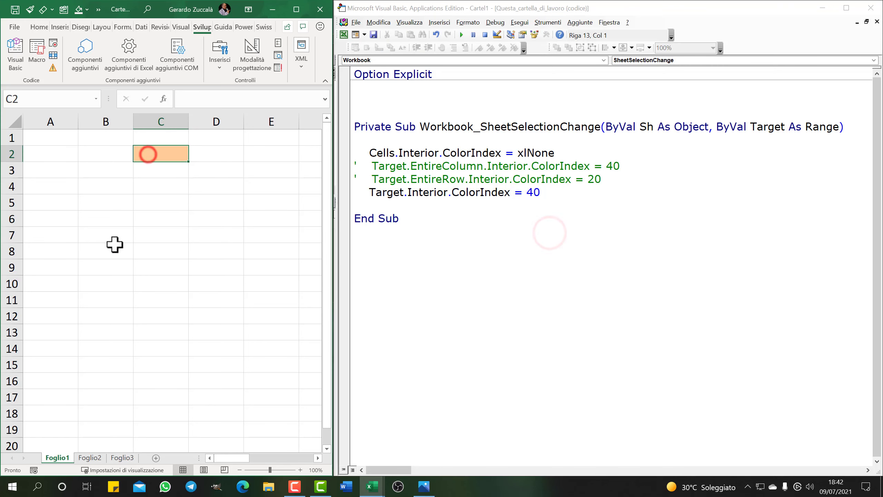
pyautogui.click(114, 244)
pyautogui.click(222, 245)
pyautogui.click(224, 205)
# Enter =somm in B5, then clear B5 again.
pyautogui.click(106, 202)
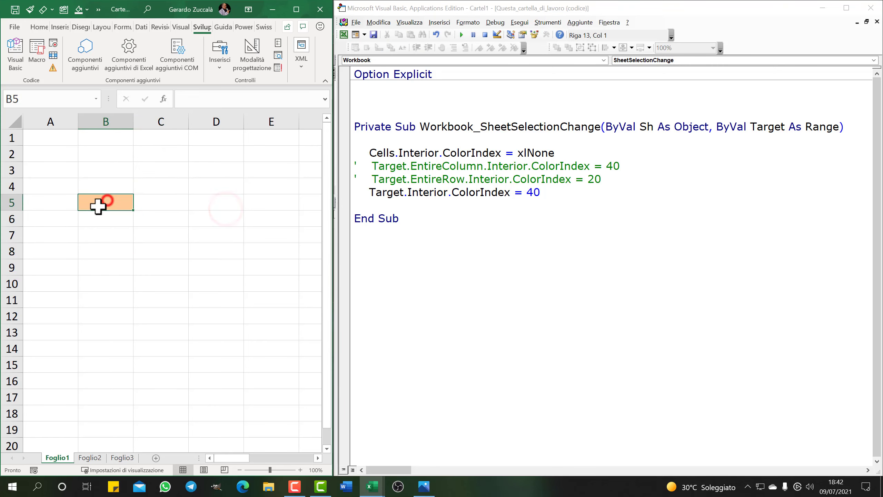
pyautogui.write('=')
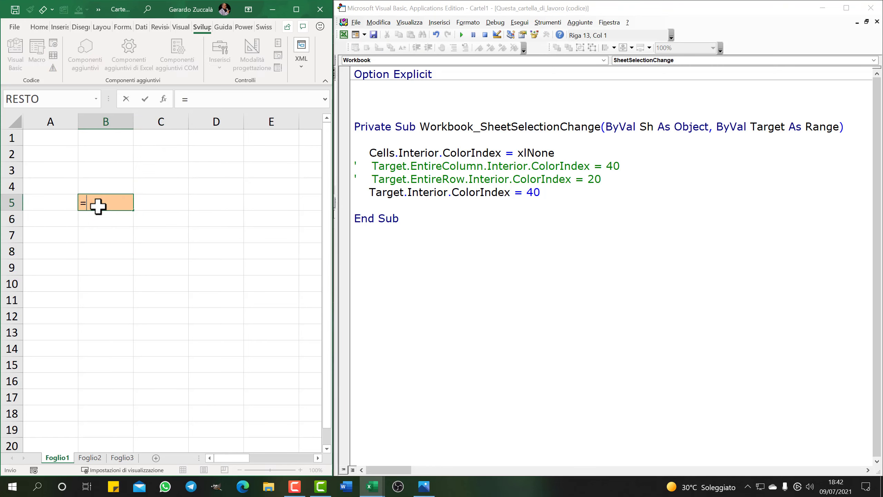
pyautogui.write('somm')
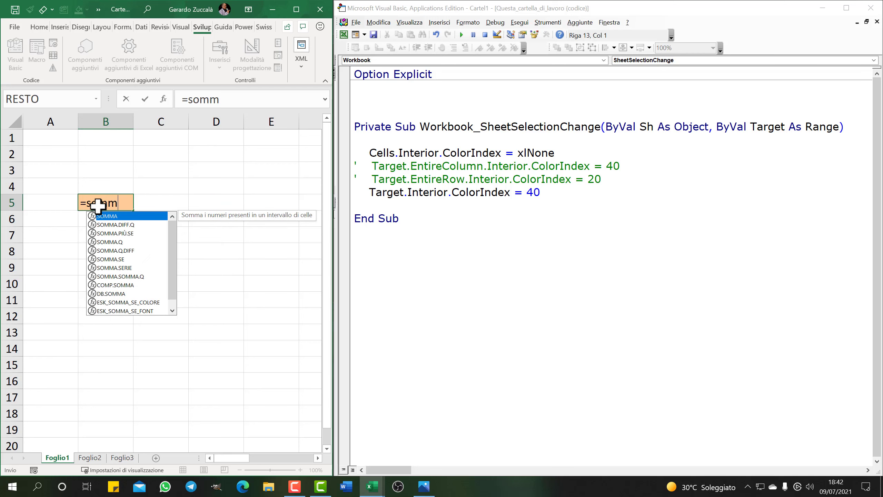
pyautogui.click(228, 300)
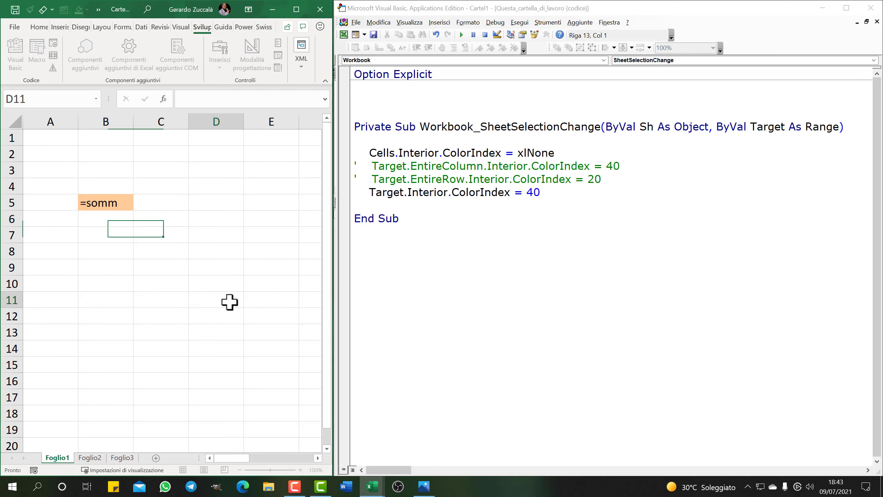
pyautogui.click(120, 202)
pyautogui.press('Delete')
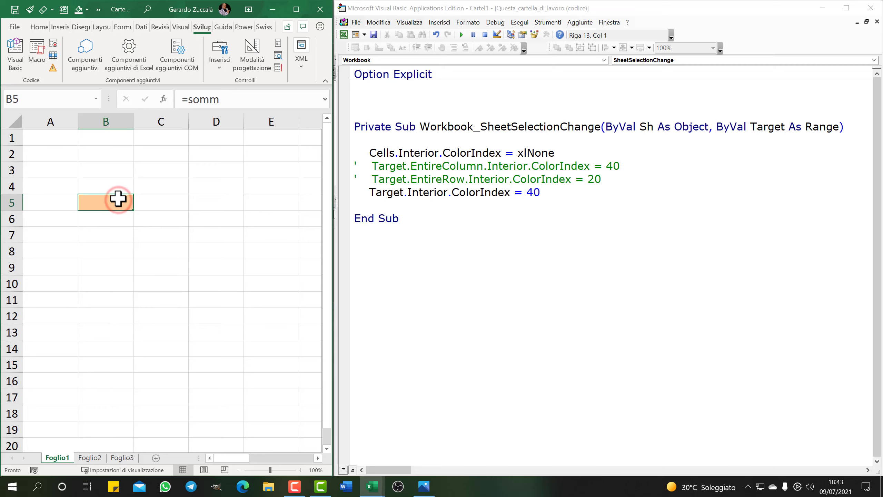
pyautogui.click(619, 123)
# Maximize the VBA editor and widen its panels, then close it and maximize Excel.
pyautogui.click(846, 8)
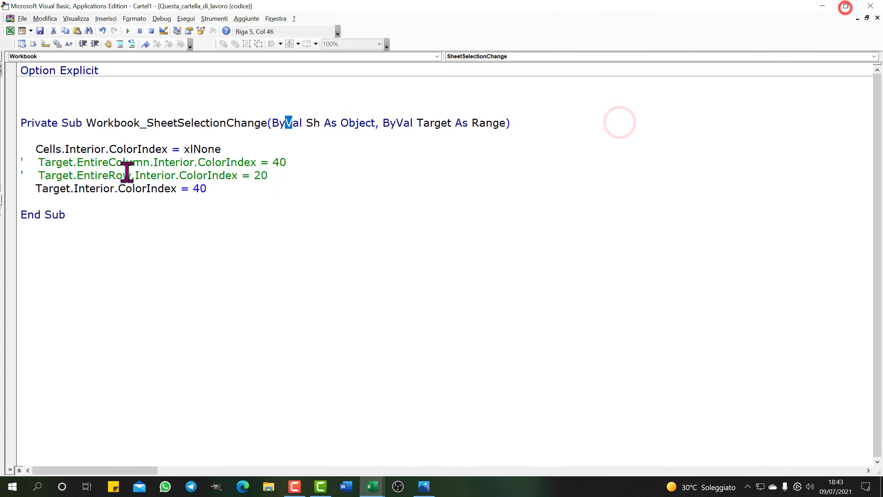
pyautogui.moveTo(6, 128); pyautogui.dragTo(155, 141)
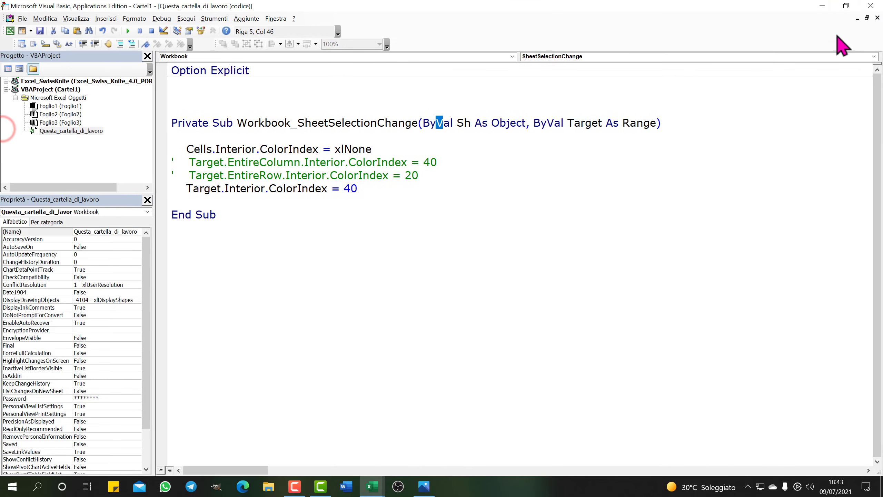
pyautogui.click(22, 18)
pyautogui.click(25, 91)
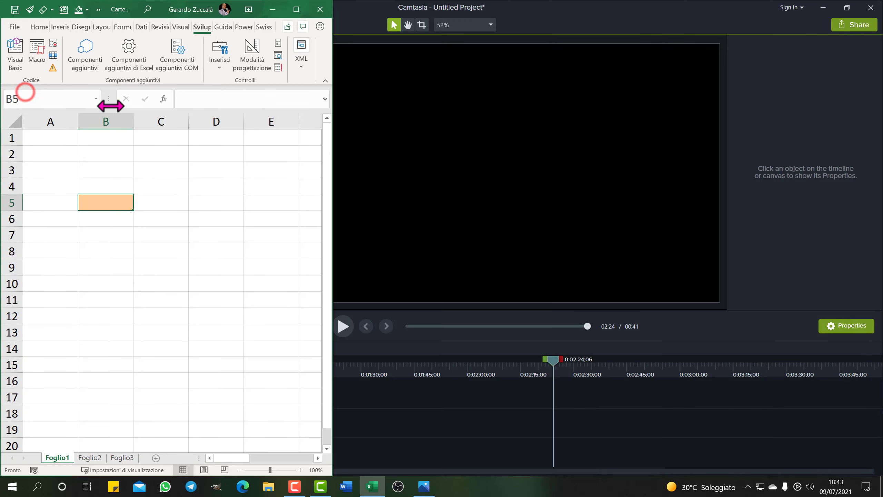
pyautogui.click(296, 10)
# Select cells on Foglio1 and Foglio2, ending at E11, to confirm only the selected cell turns peach.
pyautogui.click(280, 193)
pyautogui.click(153, 276)
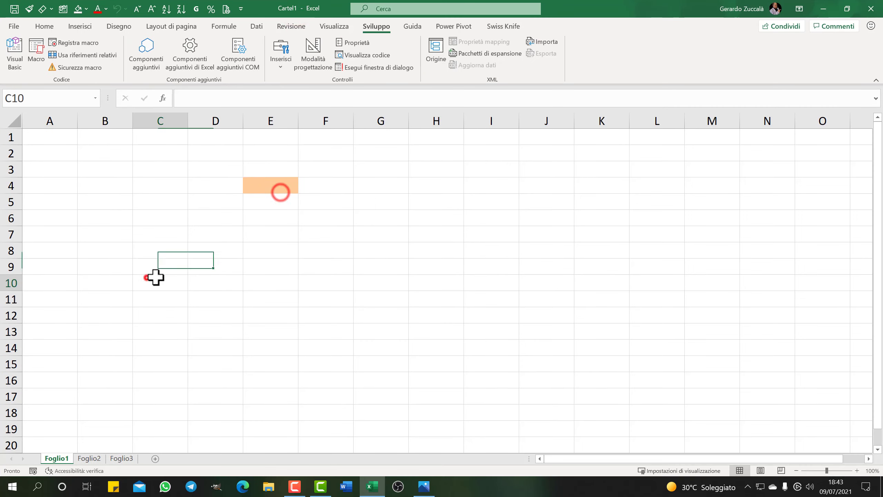
pyautogui.click(309, 316)
pyautogui.click(328, 197)
pyautogui.click(89, 459)
pyautogui.click(104, 248)
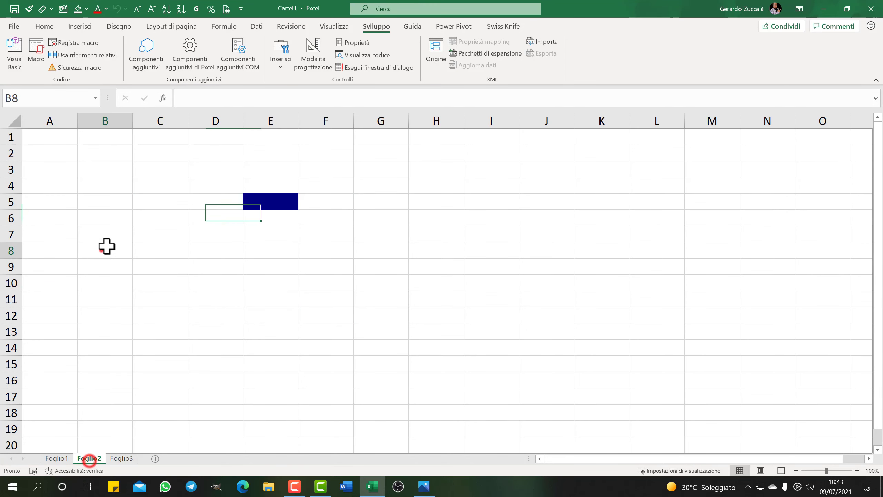
pyautogui.click(200, 158)
pyautogui.click(317, 256)
pyautogui.click(280, 305)
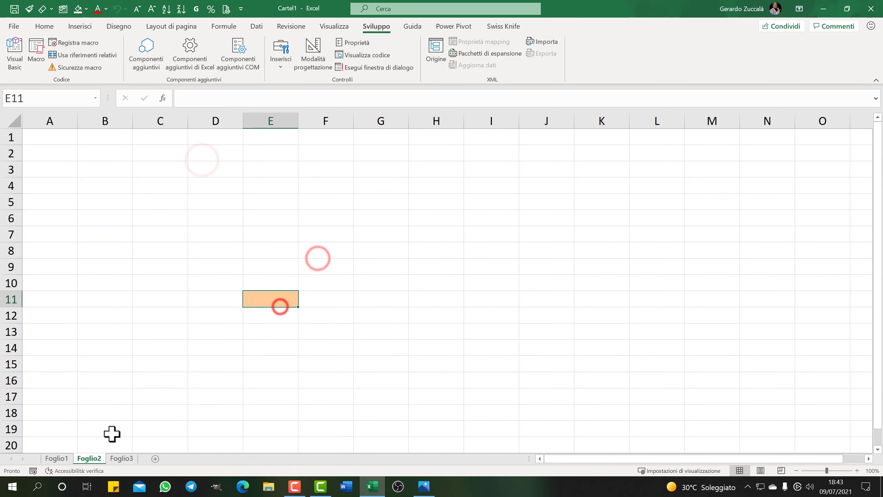
# On Foglio3, test single cells and block selections such as A12:E14, ending at F7.
pyautogui.click(121, 458)
pyautogui.click(277, 214)
pyautogui.click(179, 146)
pyautogui.click(106, 244)
pyautogui.moveTo(285, 177)
pyautogui.mouseDown()
pyautogui.moveTo(414, 380)
pyautogui.moveTo(448, 381)
pyautogui.mouseUp()
pyautogui.click(105, 250)
pyautogui.moveTo(71, 309); pyautogui.dragTo(287, 327)
pyautogui.click(310, 231)
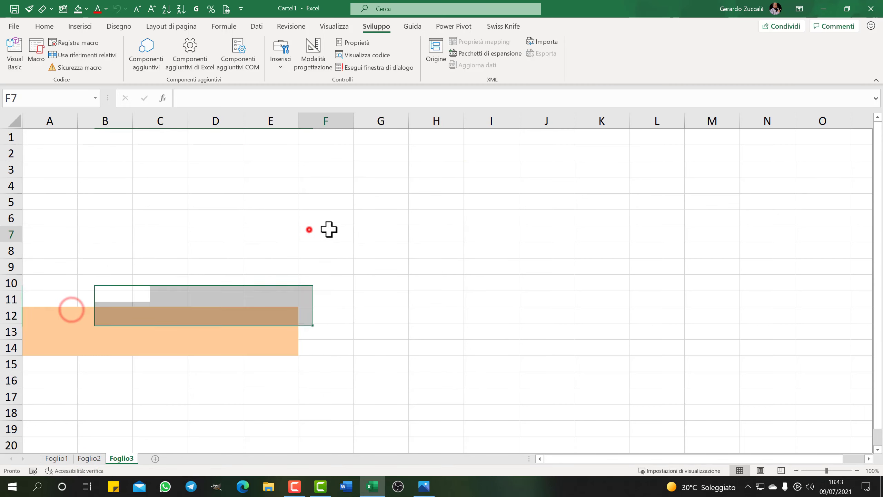
# Back on Foglio2, select B7:B10, E14 and several other cells, ending at C14.
pyautogui.click(89, 458)
pyautogui.moveTo(125, 240); pyautogui.dragTo(112, 283)
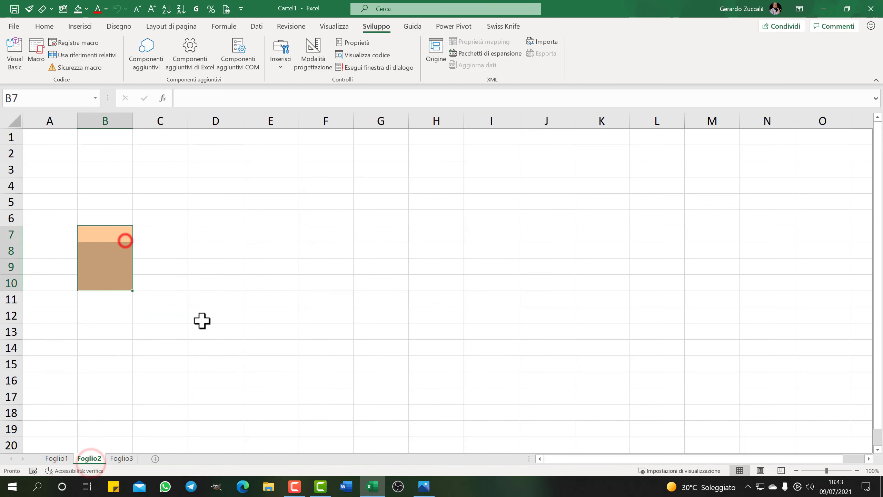
pyautogui.click(244, 343)
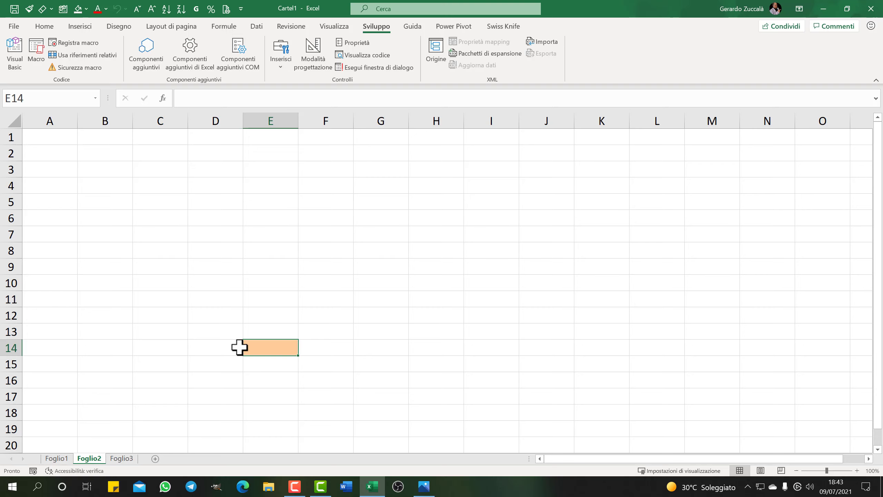
pyautogui.click(221, 252)
pyautogui.click(120, 252)
pyautogui.click(156, 333)
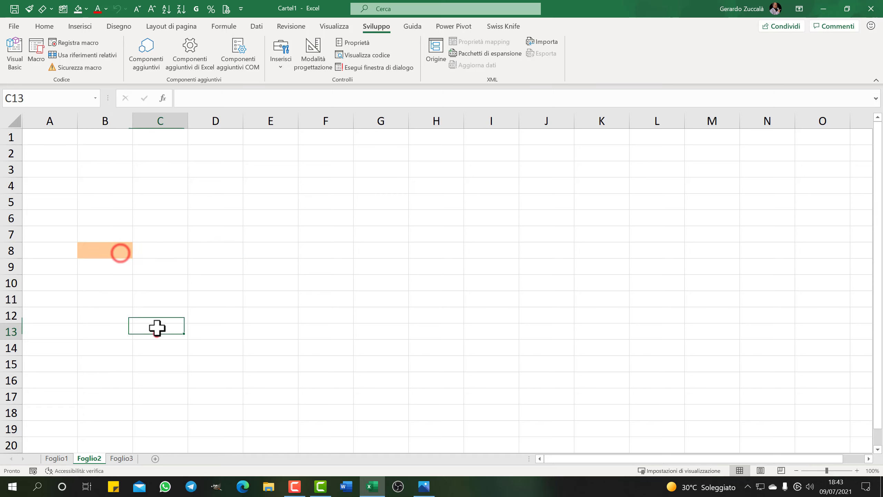
pyautogui.click(236, 254)
pyautogui.click(214, 212)
pyautogui.click(202, 270)
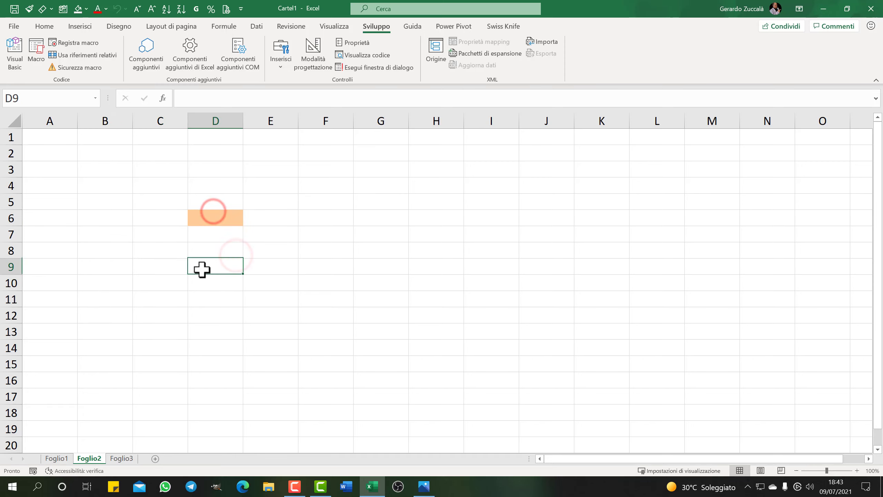
pyautogui.click(148, 310)
pyautogui.click(179, 343)
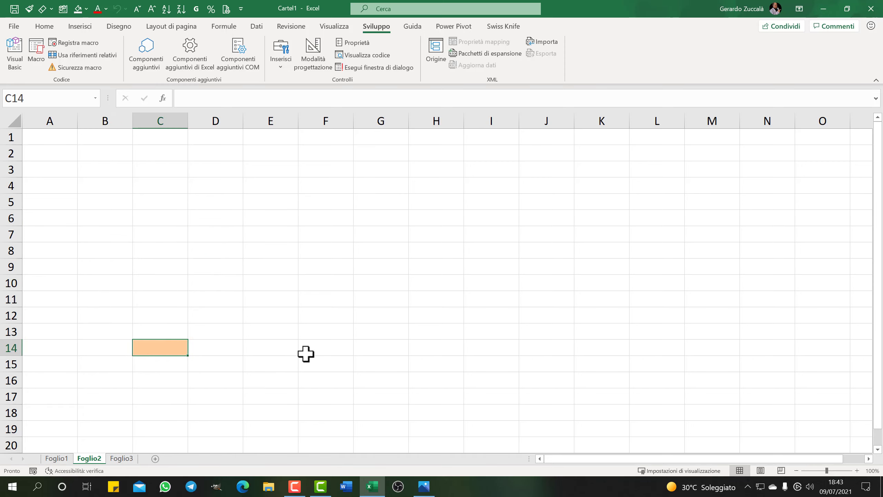